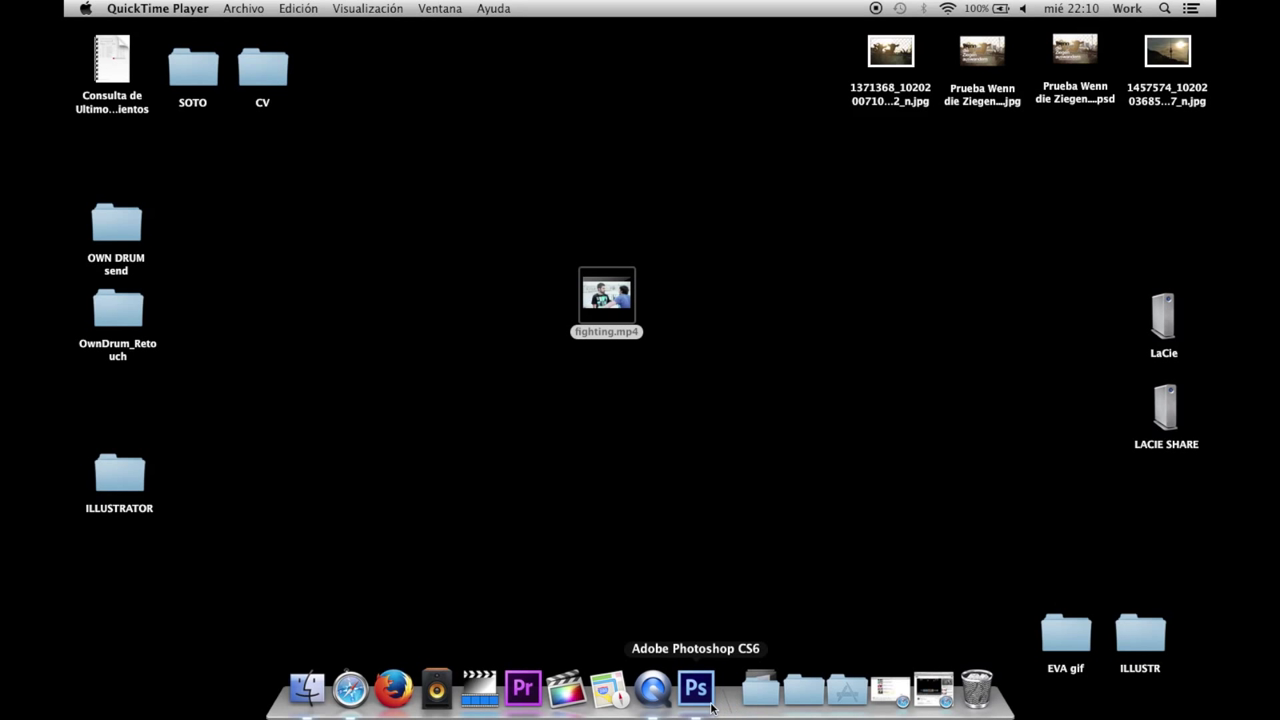
- Bring Photoshop CS6 to the front and show the File menu's import options
left_click(694, 690)
left_click(193, 8)
mouse_move(211, 301)
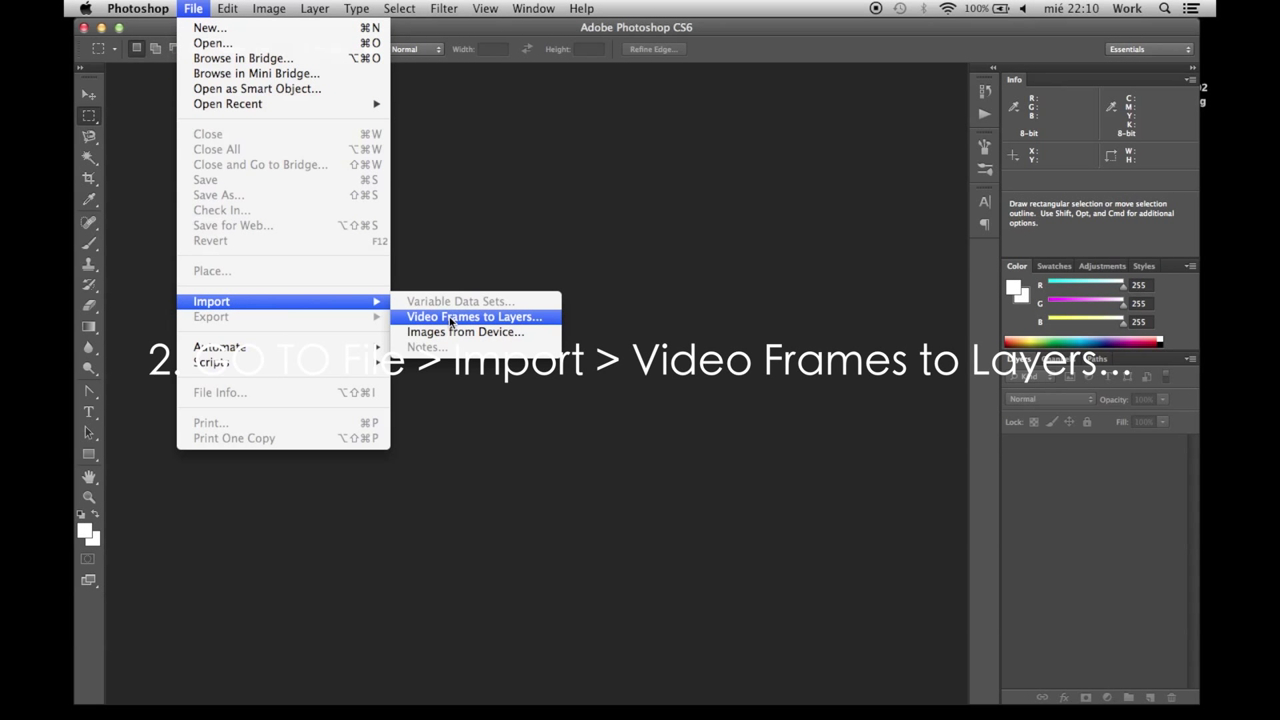
- Choose fighting.mp4 for import as video frames to layers
left_click(451, 318)
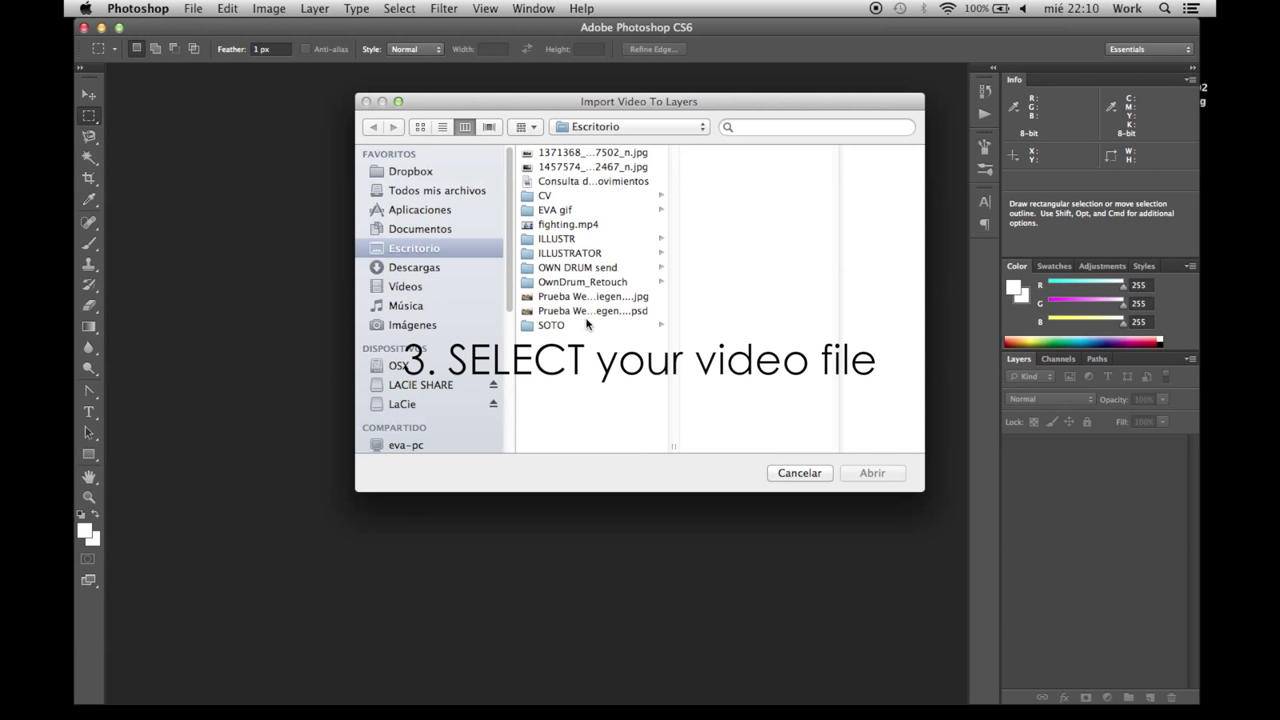
left_click(588, 226)
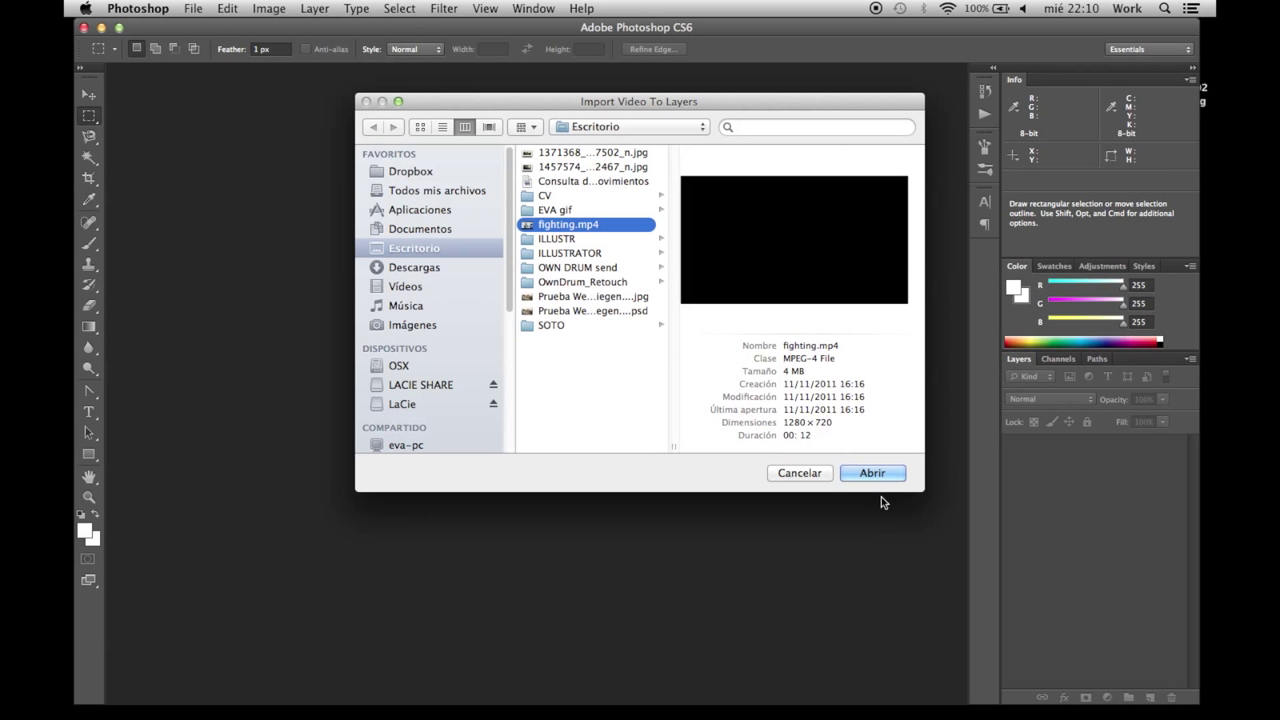
left_click(870, 474)
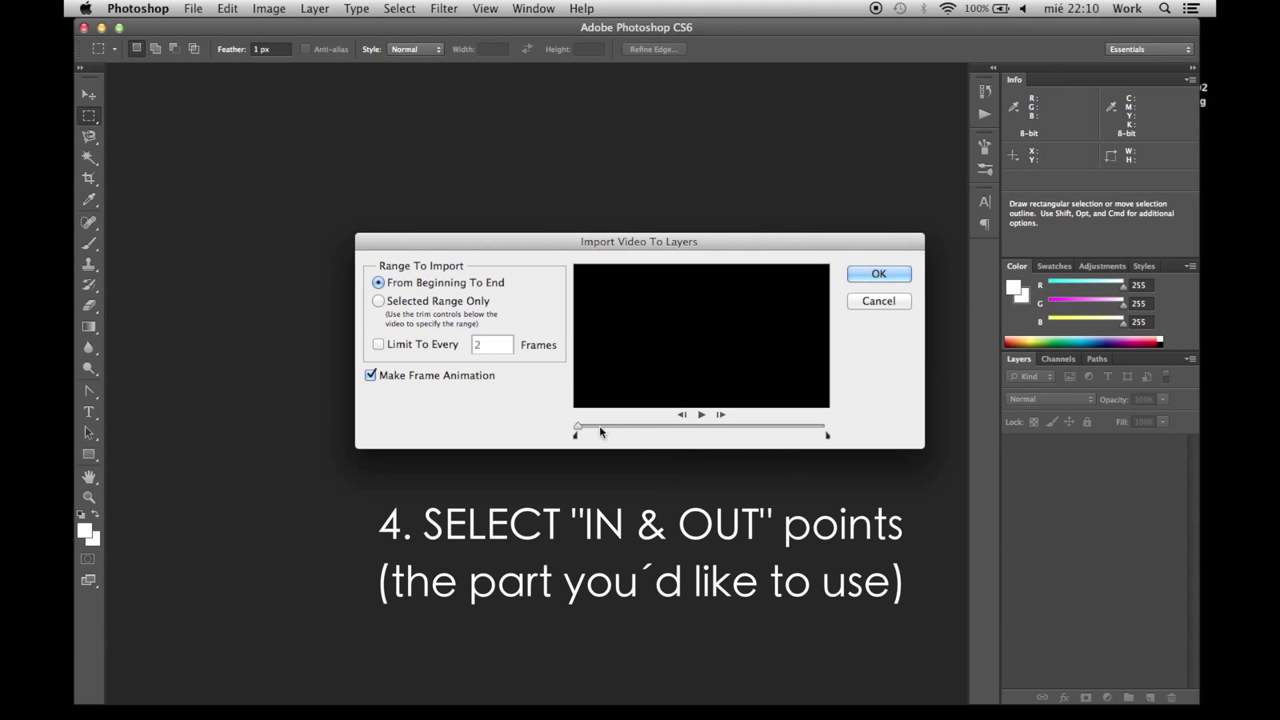
- Import only the punch-to-CLANK range, sampling every 3 frames into layers
mouse_move(576, 438)
left_mouse_down()
mouse_move(790, 436)
mouse_move(671, 438)
mouse_move(691, 437)
left_mouse_up()
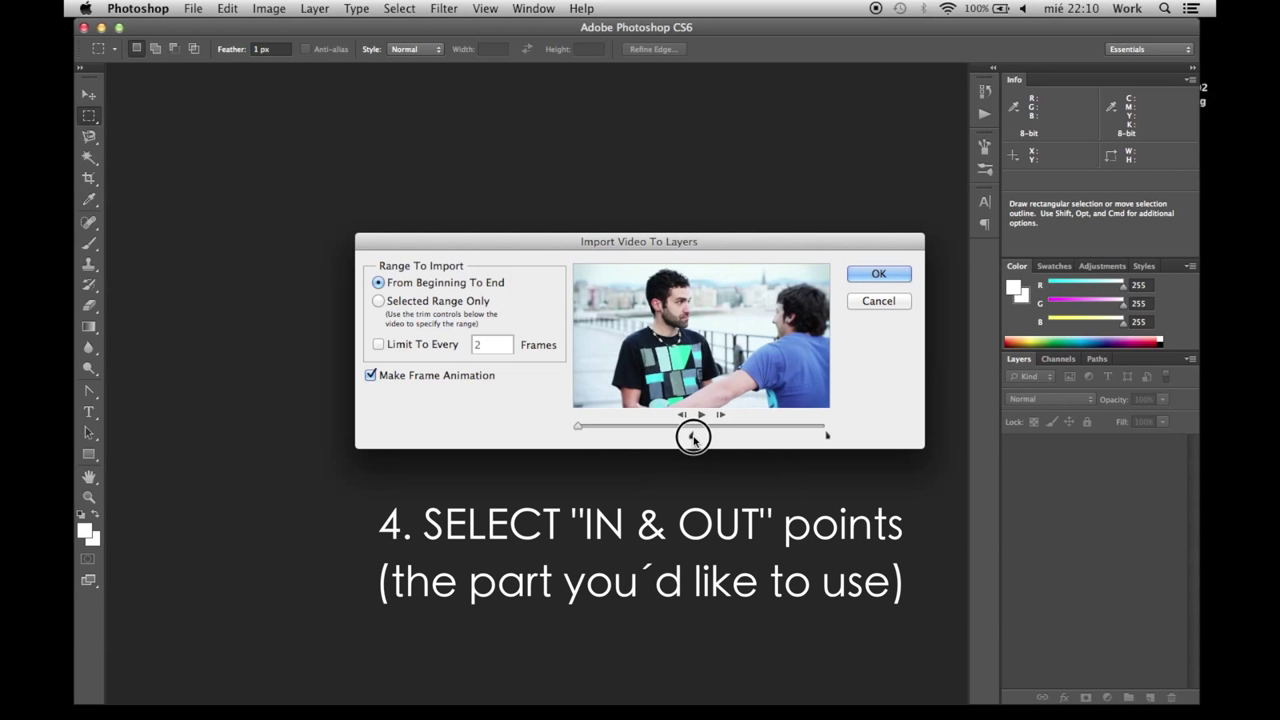
left_click_drag(826, 437, 723, 437)
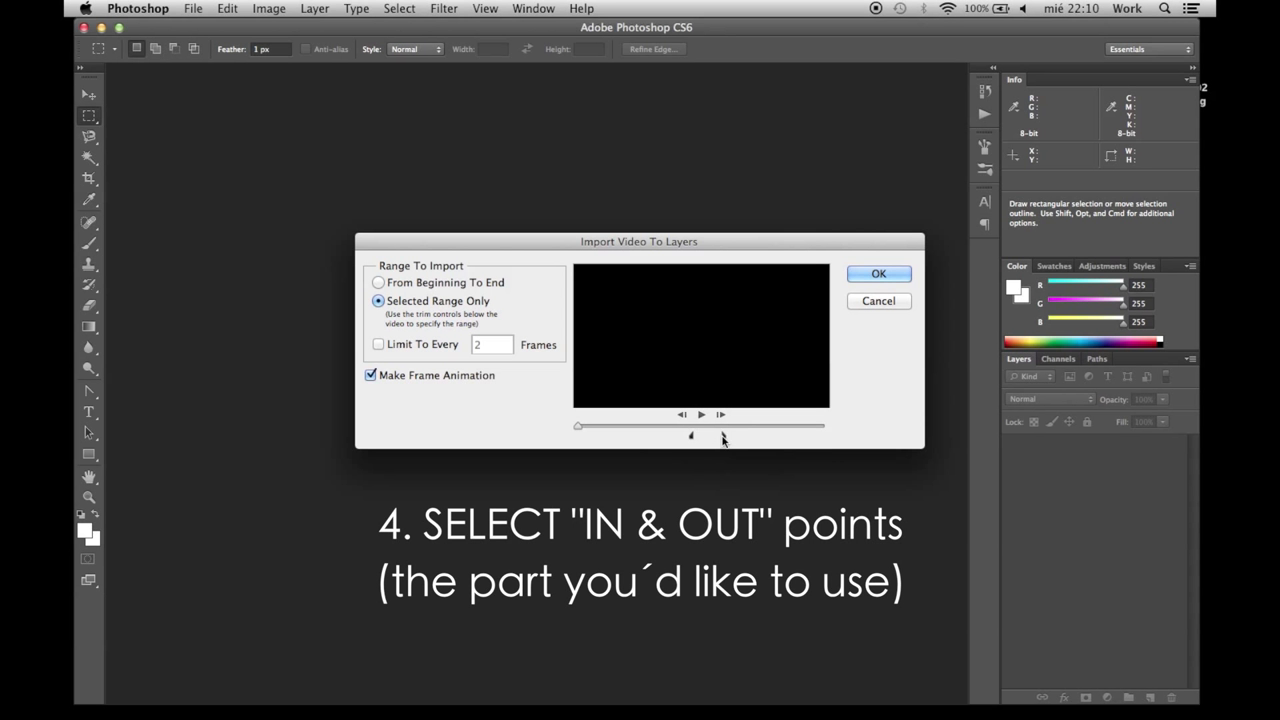
left_click_drag(587, 430, 718, 430)
left_click(719, 438)
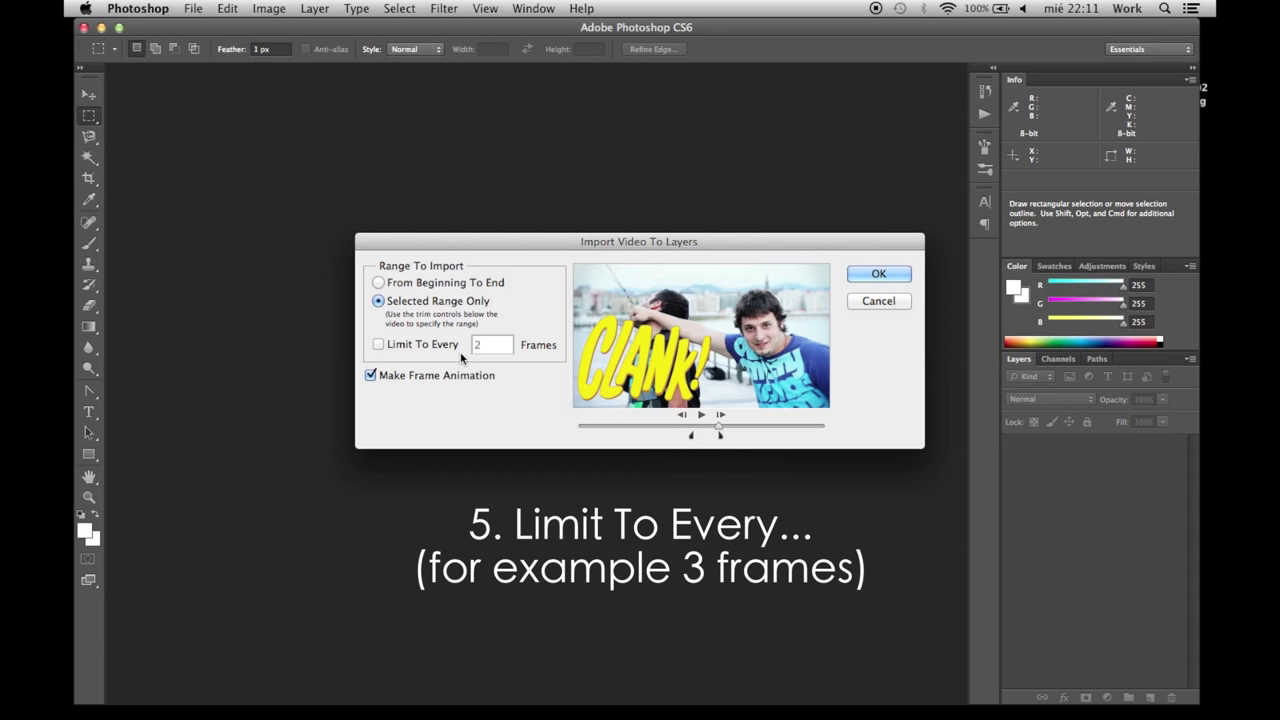
left_click(427, 346)
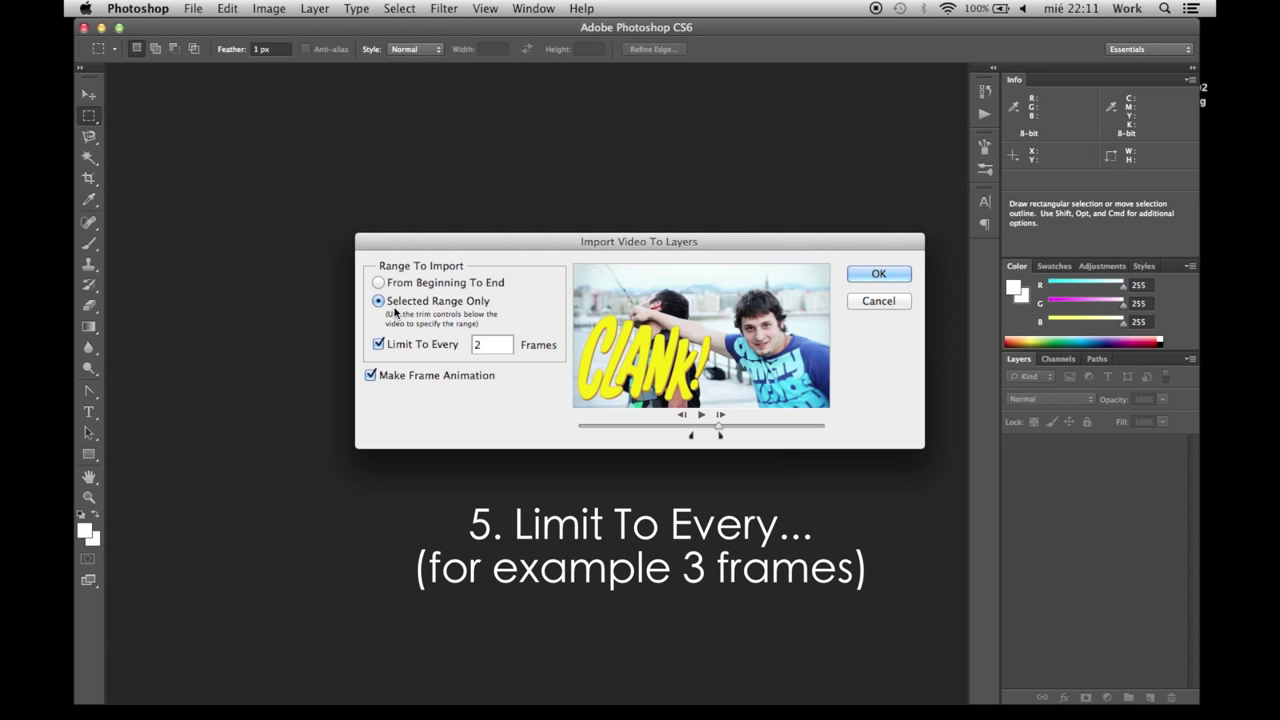
double_click(474, 345)
left_click(880, 281)
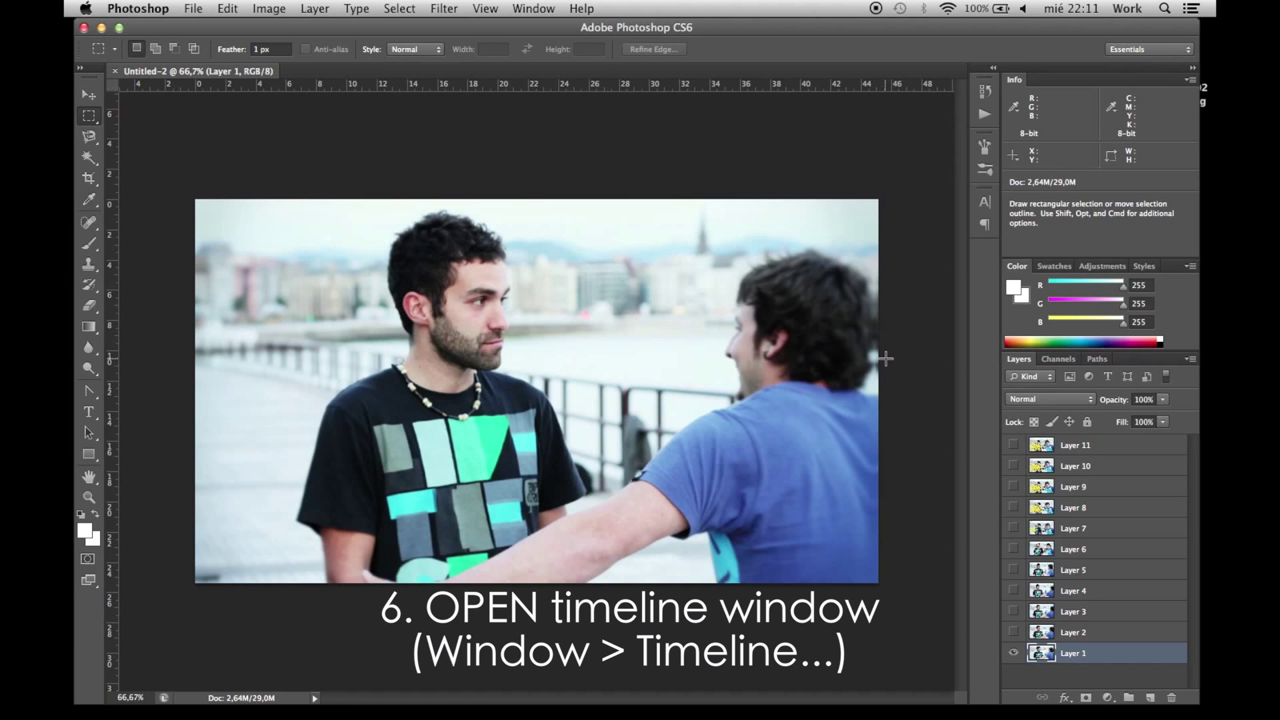
- Show the Timeline panel with its 11 frames at 0,04 sec and play it
left_click(530, 9)
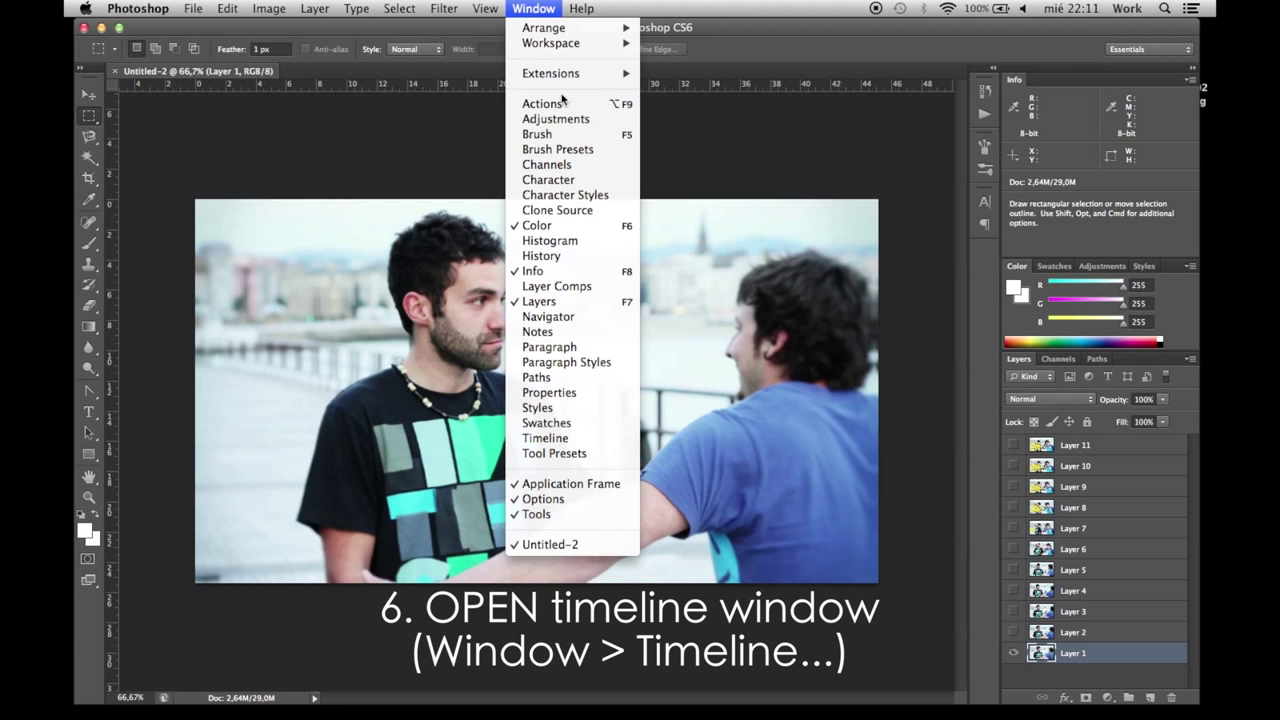
left_click(565, 437)
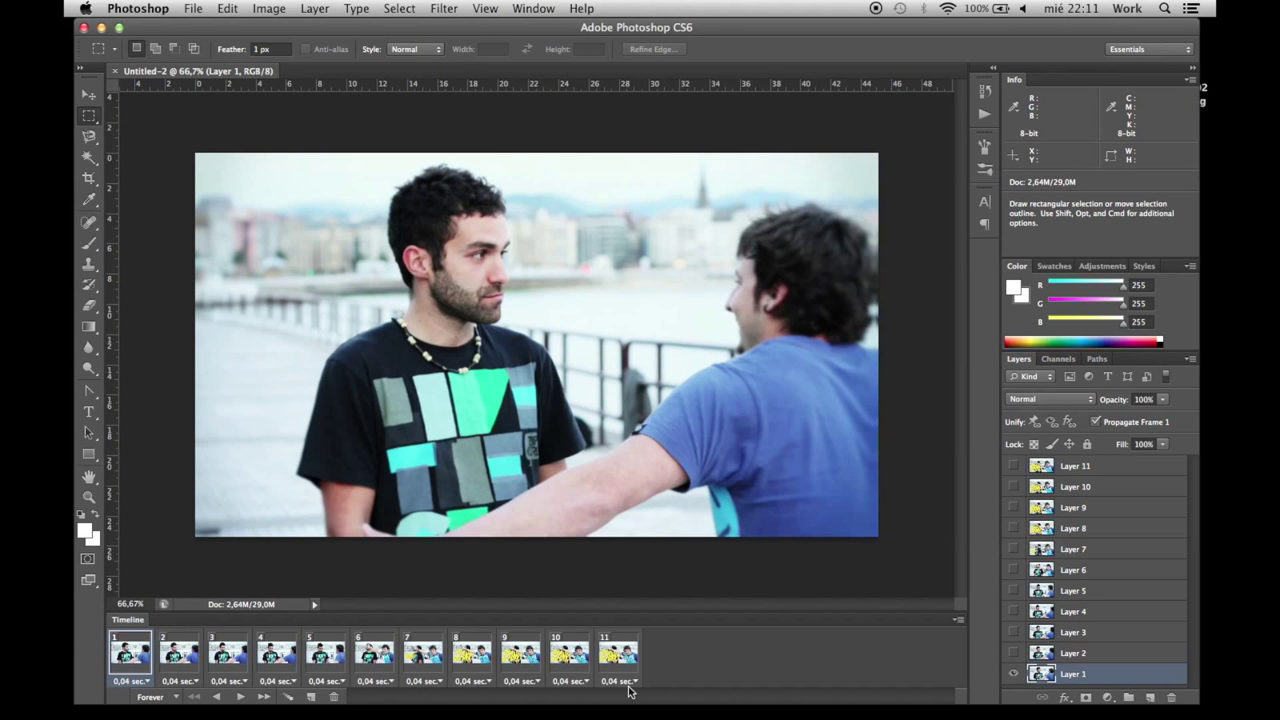
left_click(241, 696)
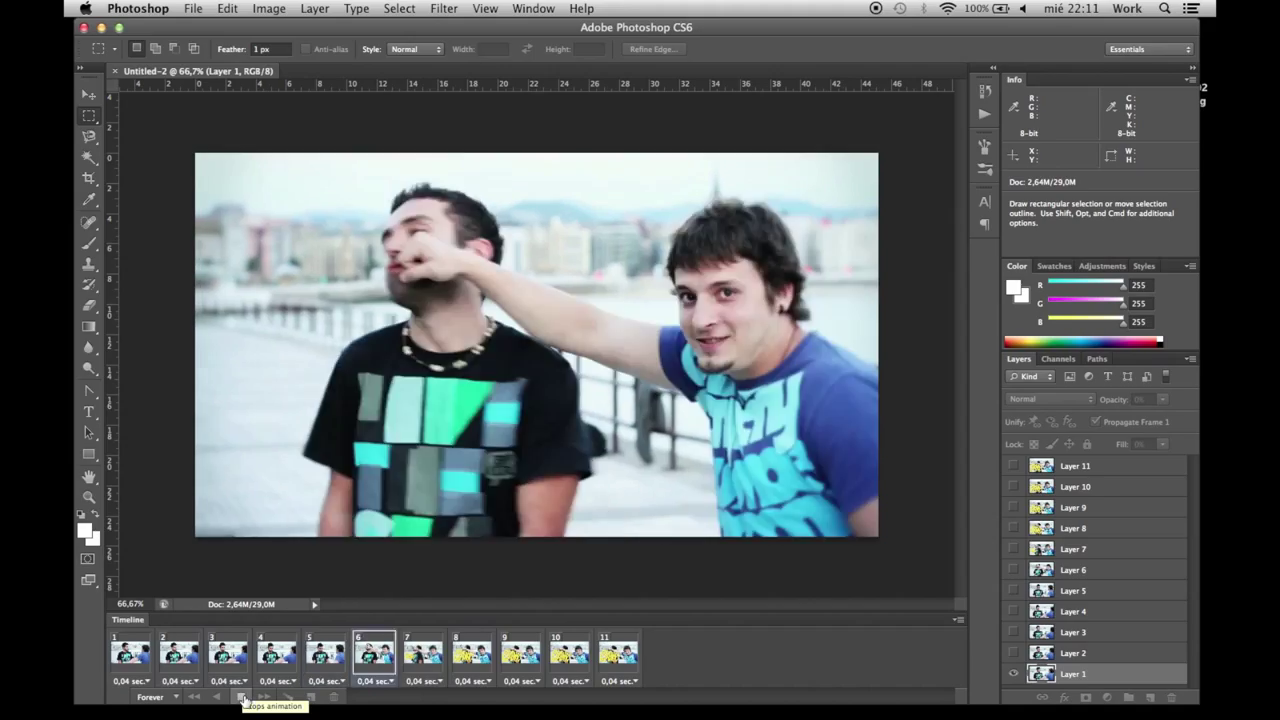
- Give all 11 frames a custom 0,1 sec delay and preview the slower animation
left_click(241, 697)
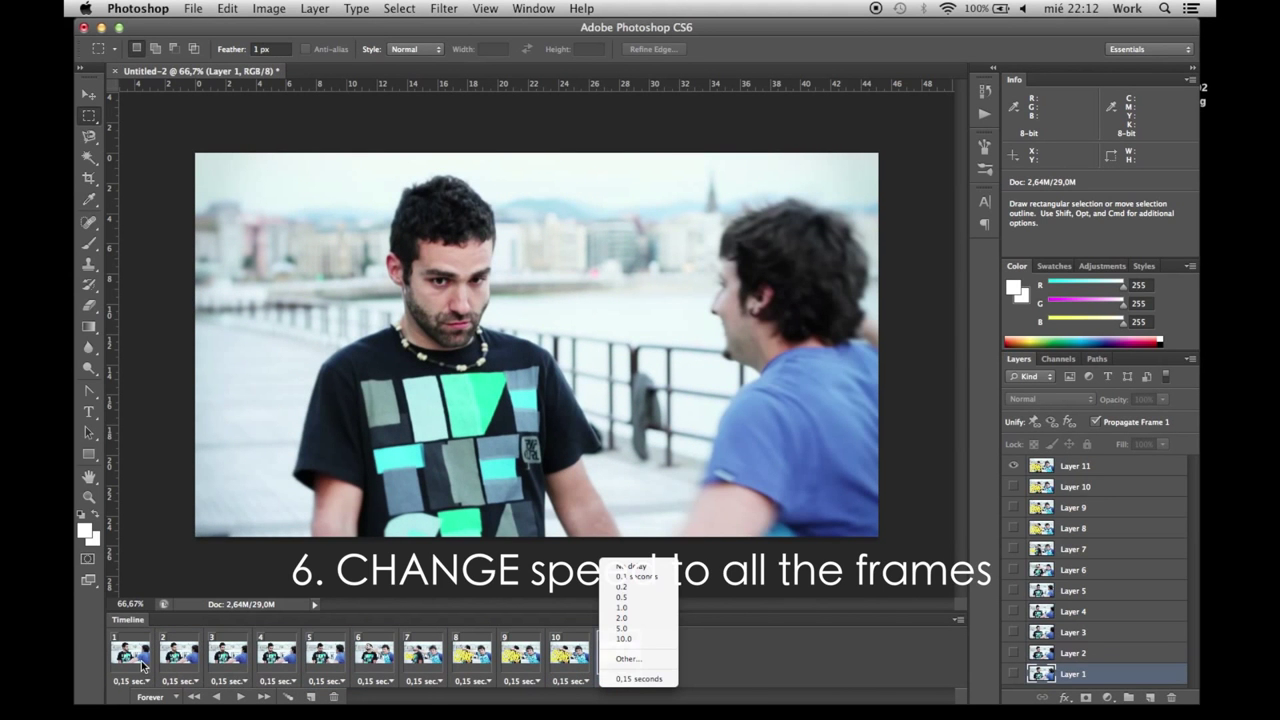
left_click(131, 655, "shift")
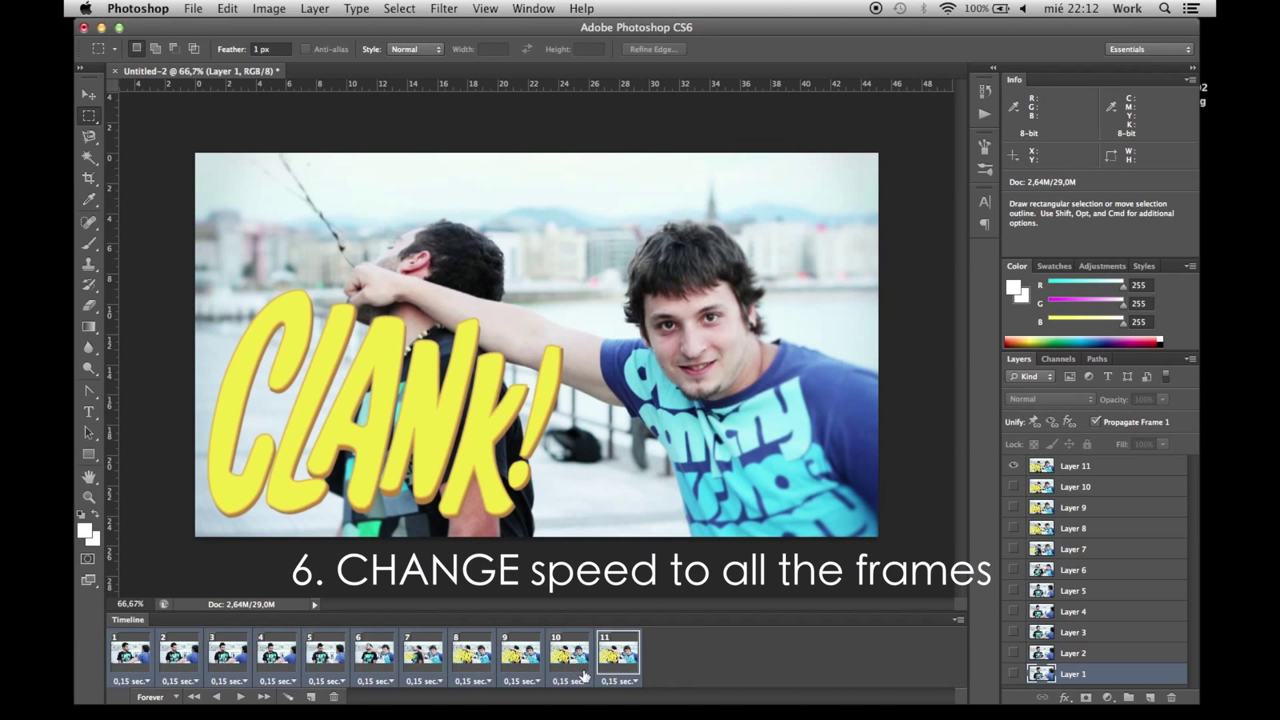
left_click(636, 681)
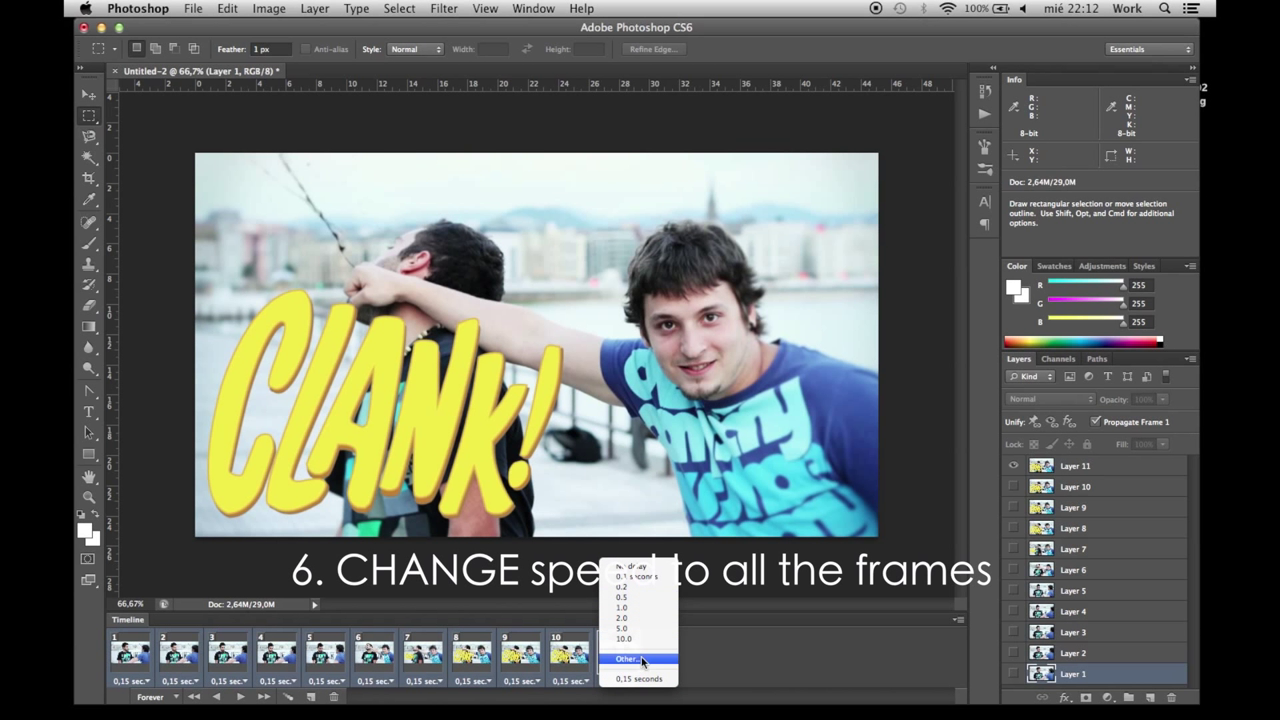
left_click(641, 657)
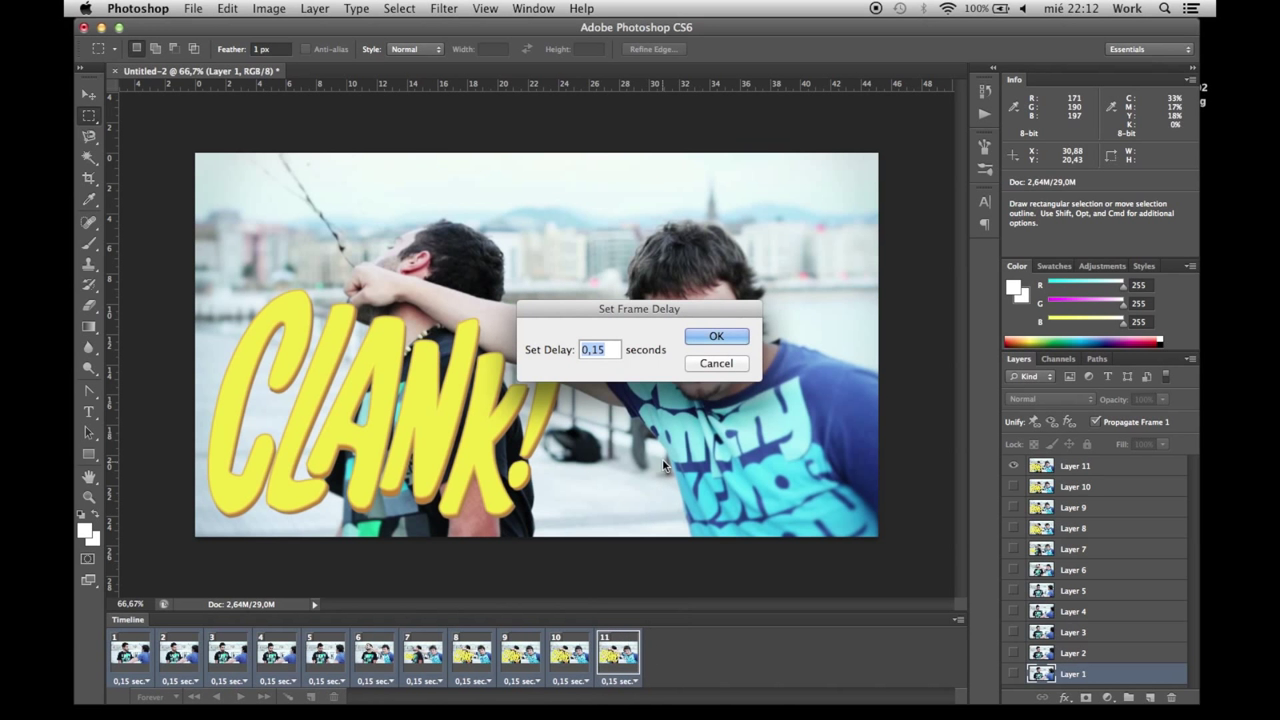
left_click(606, 349)
key("Return")
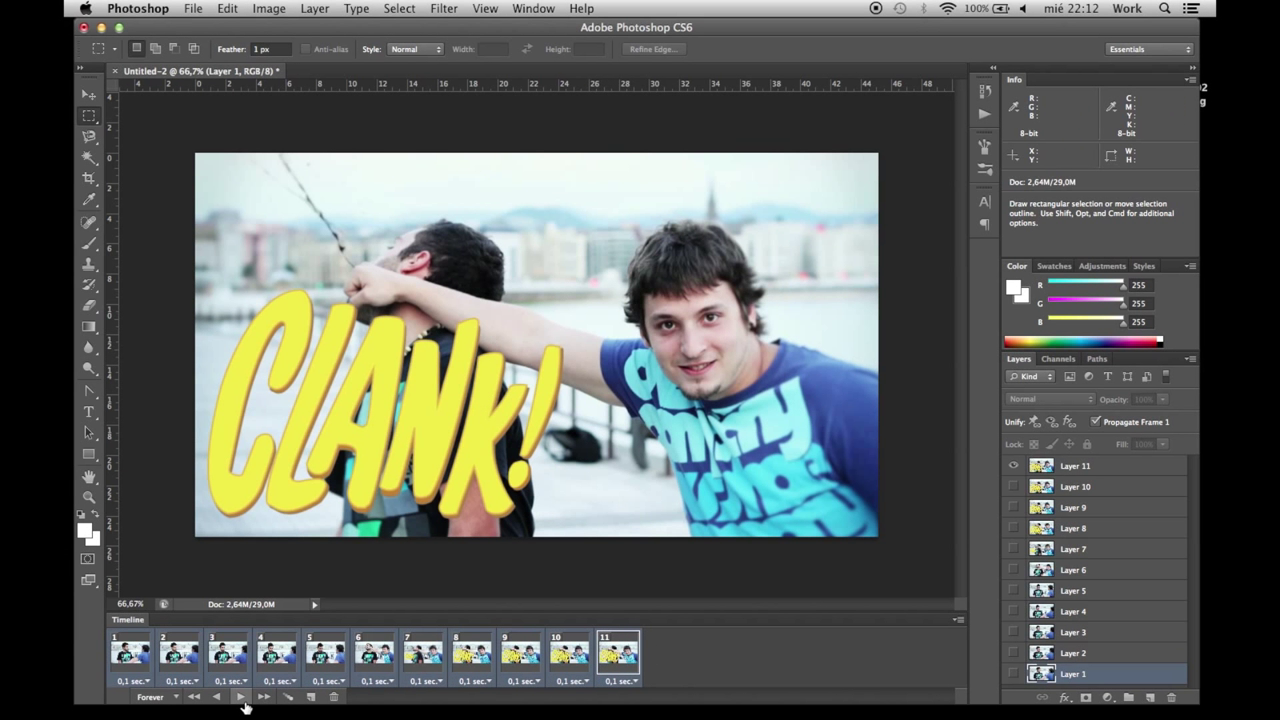
left_click(240, 698)
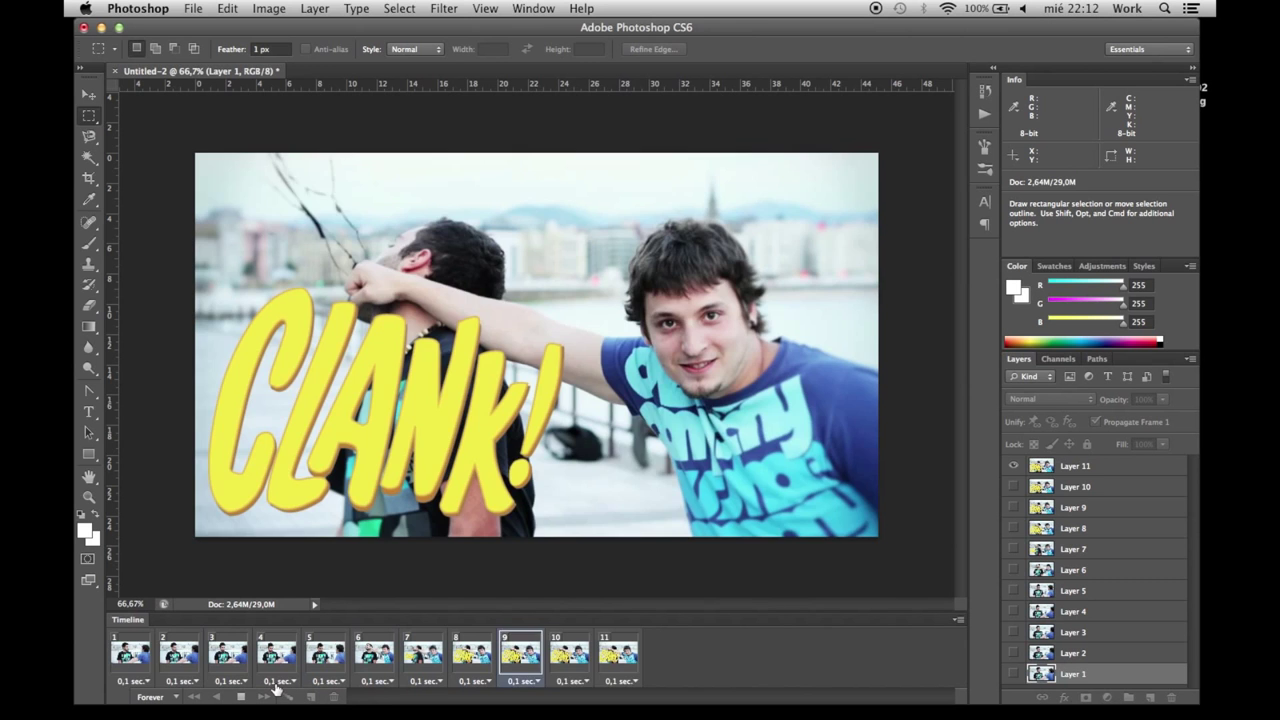
left_click(240, 697)
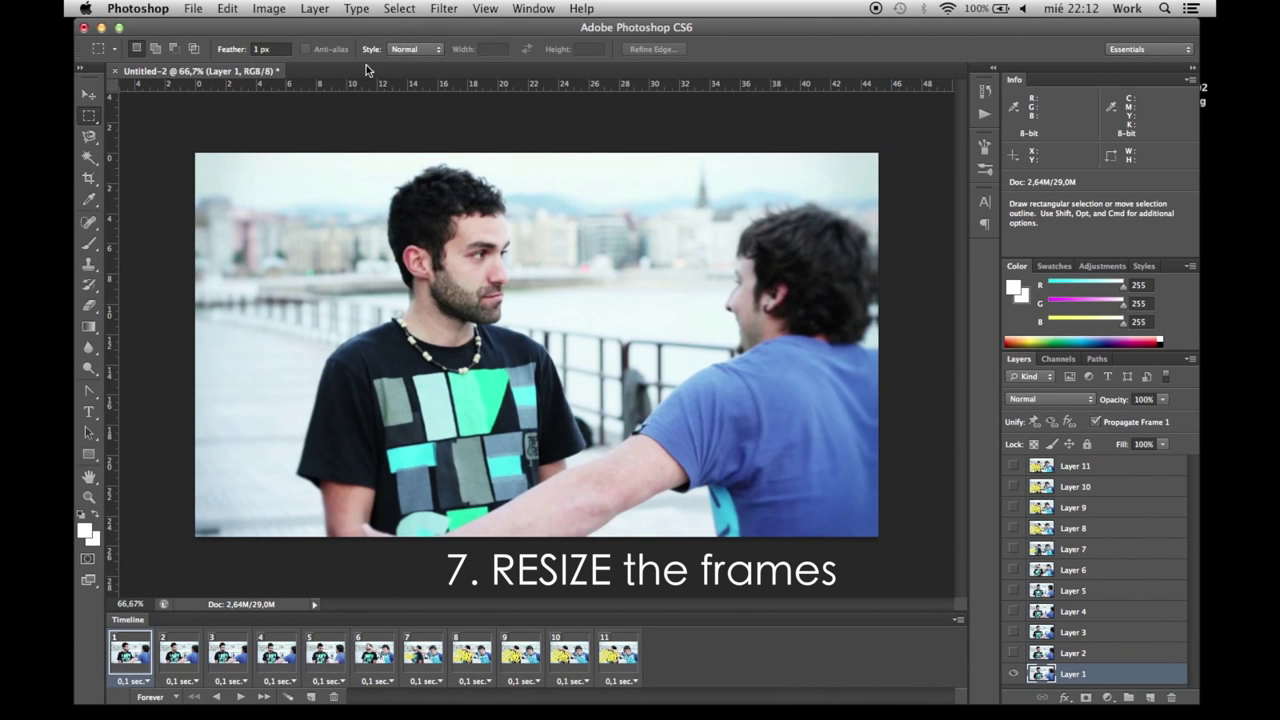
- Resize the image to 500 px wide (500 × 281) and preview the animation
left_click(268, 8)
mouse_move(295, 58)
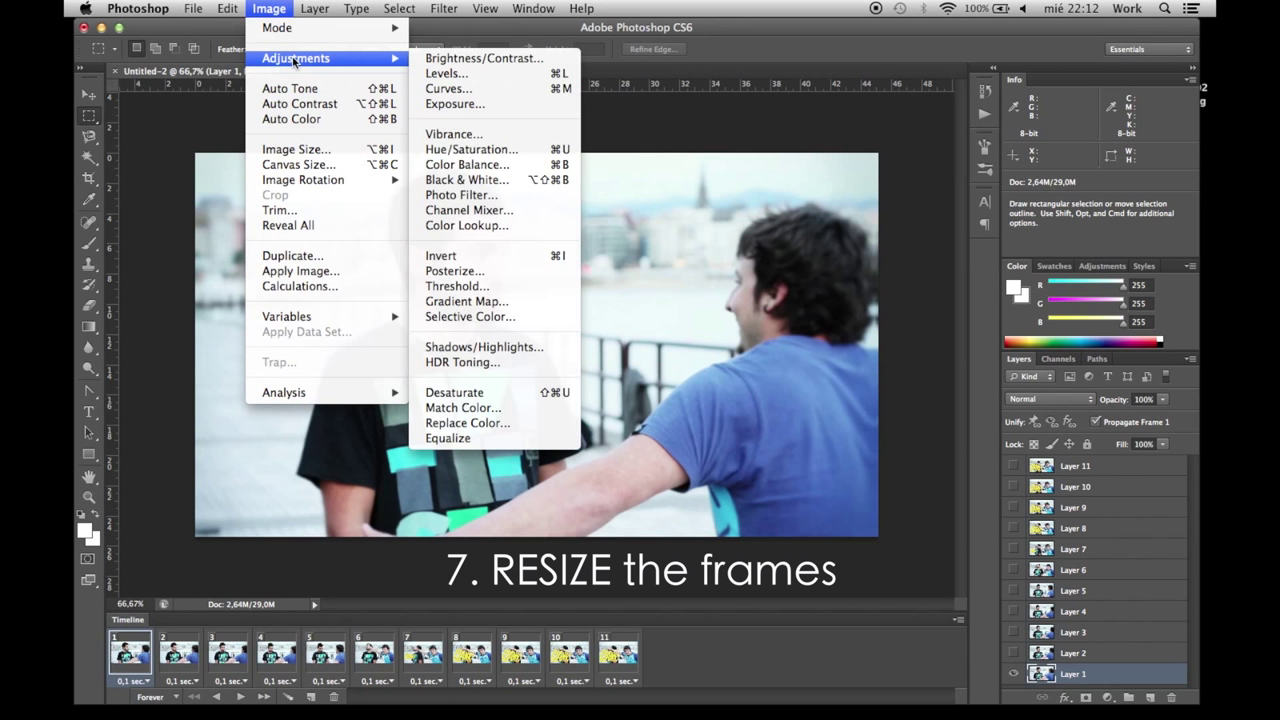
left_click(318, 149)
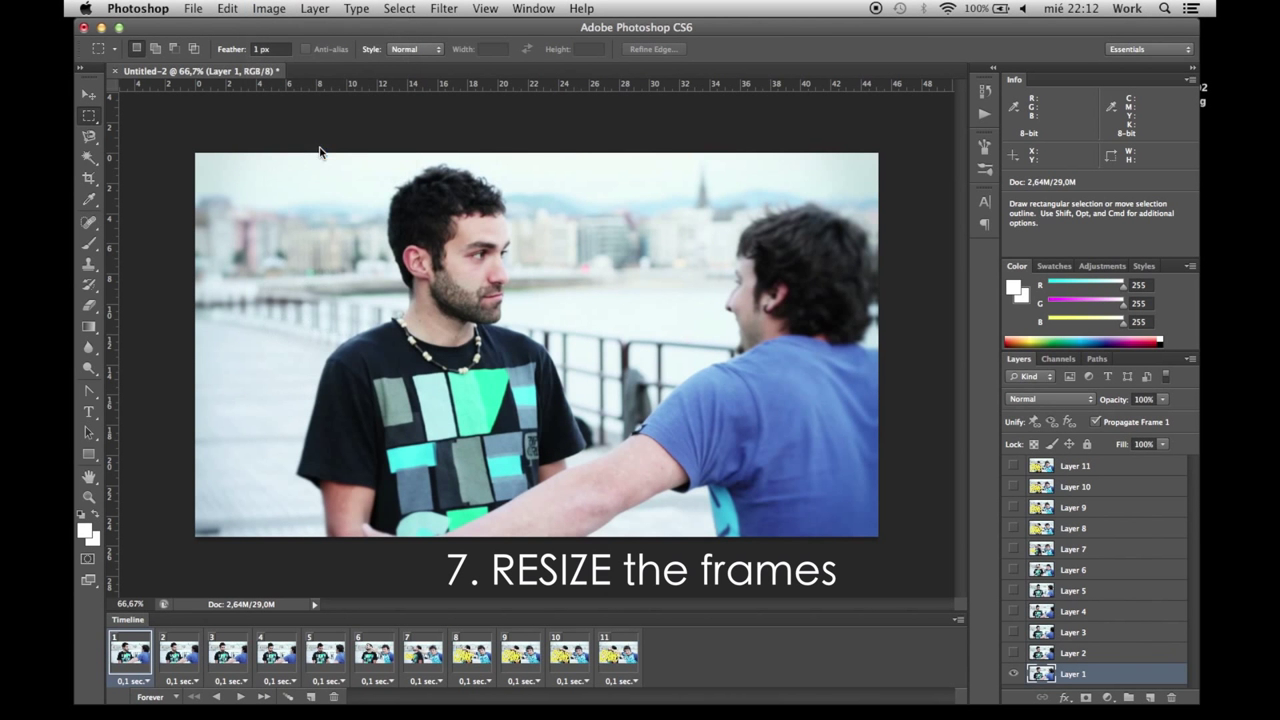
type("500")
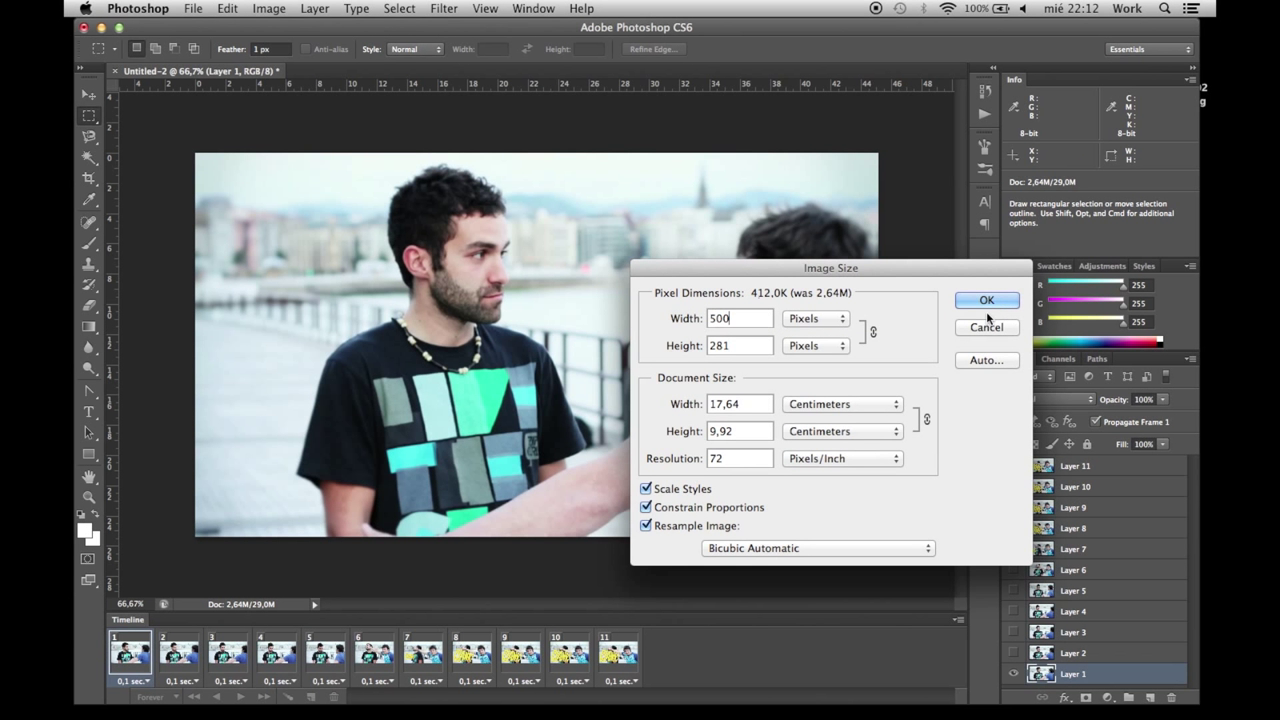
left_click(986, 300)
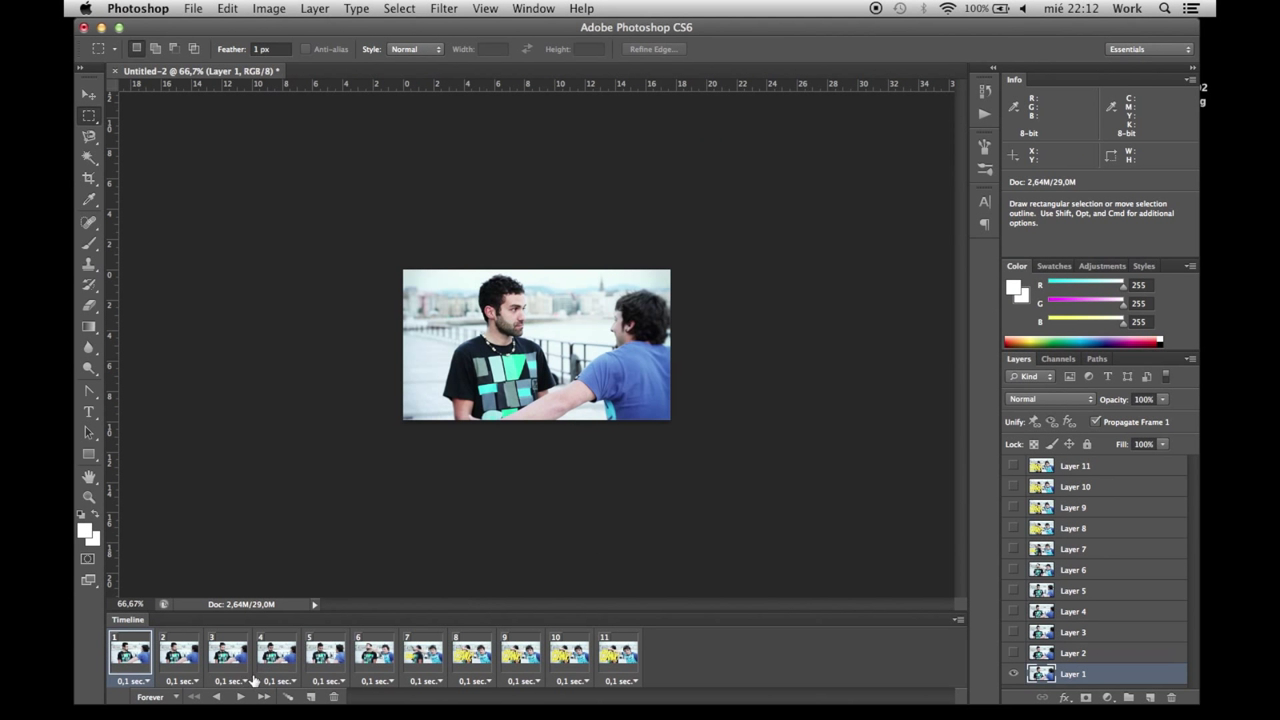
left_click(241, 697)
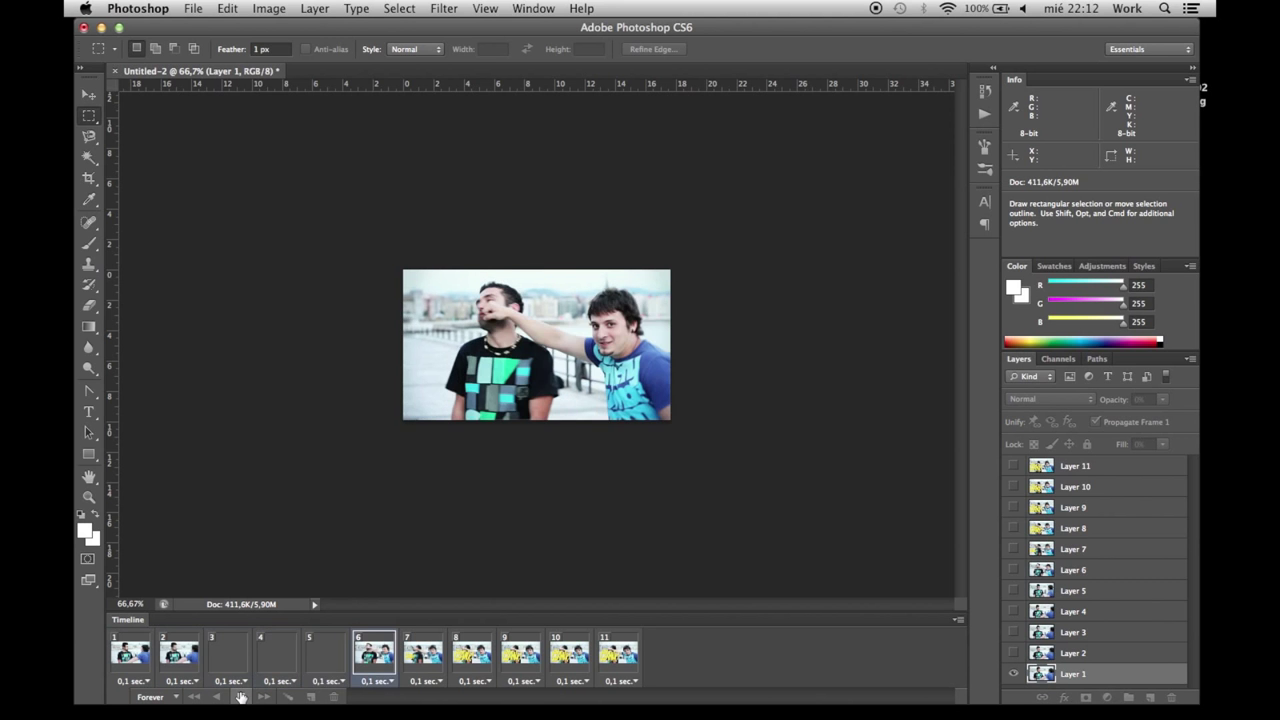
key("space")
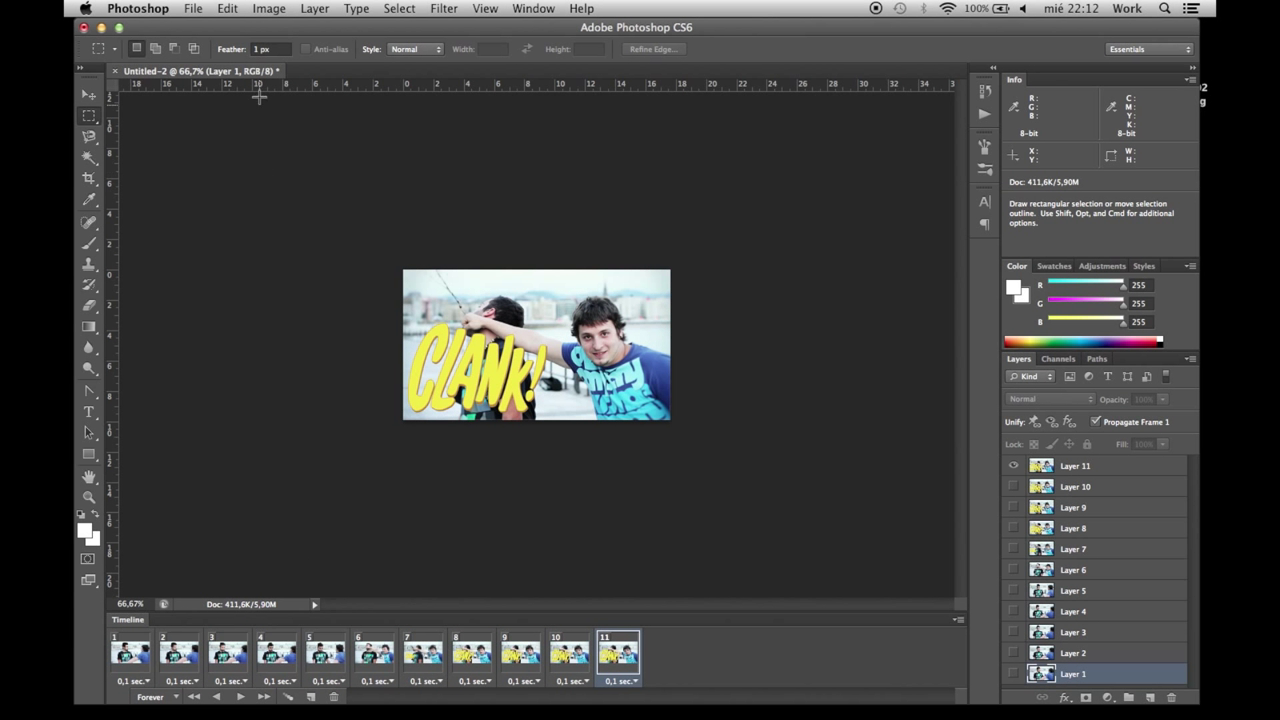
- Set Save for Web output to a 64-colour GIF, 400 × 225 pixels
left_click(201, 12)
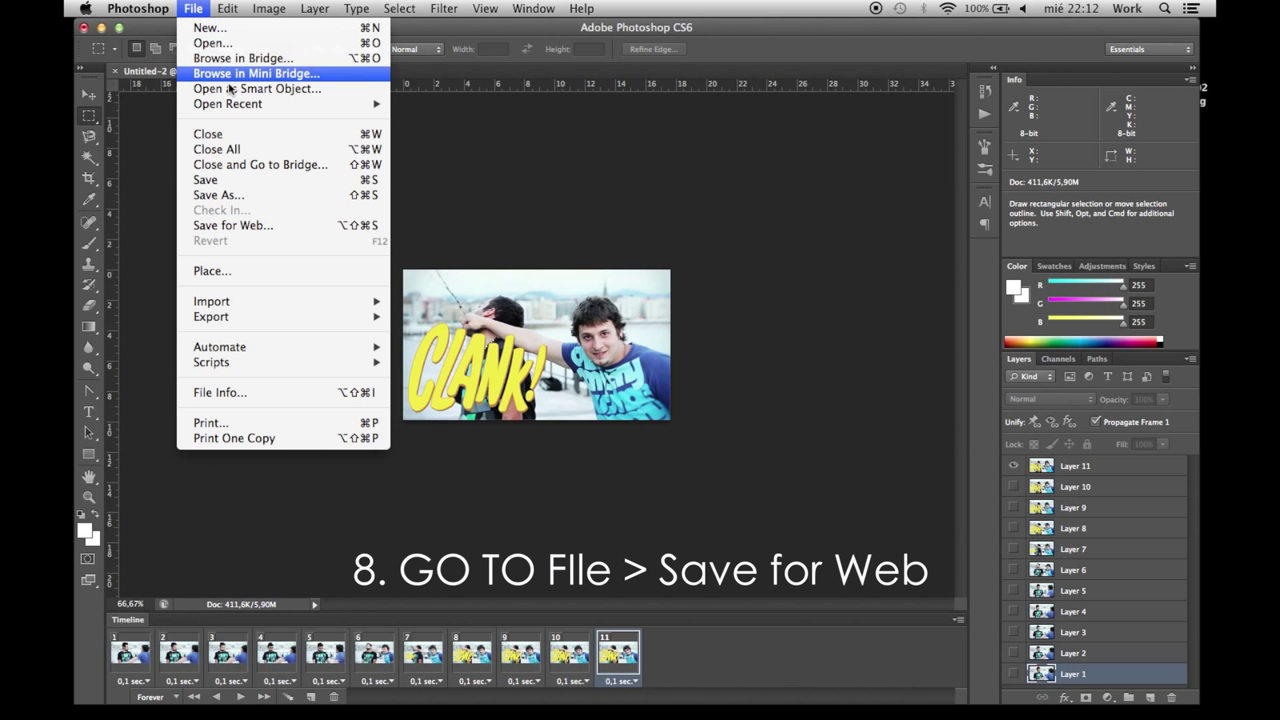
left_click(253, 224)
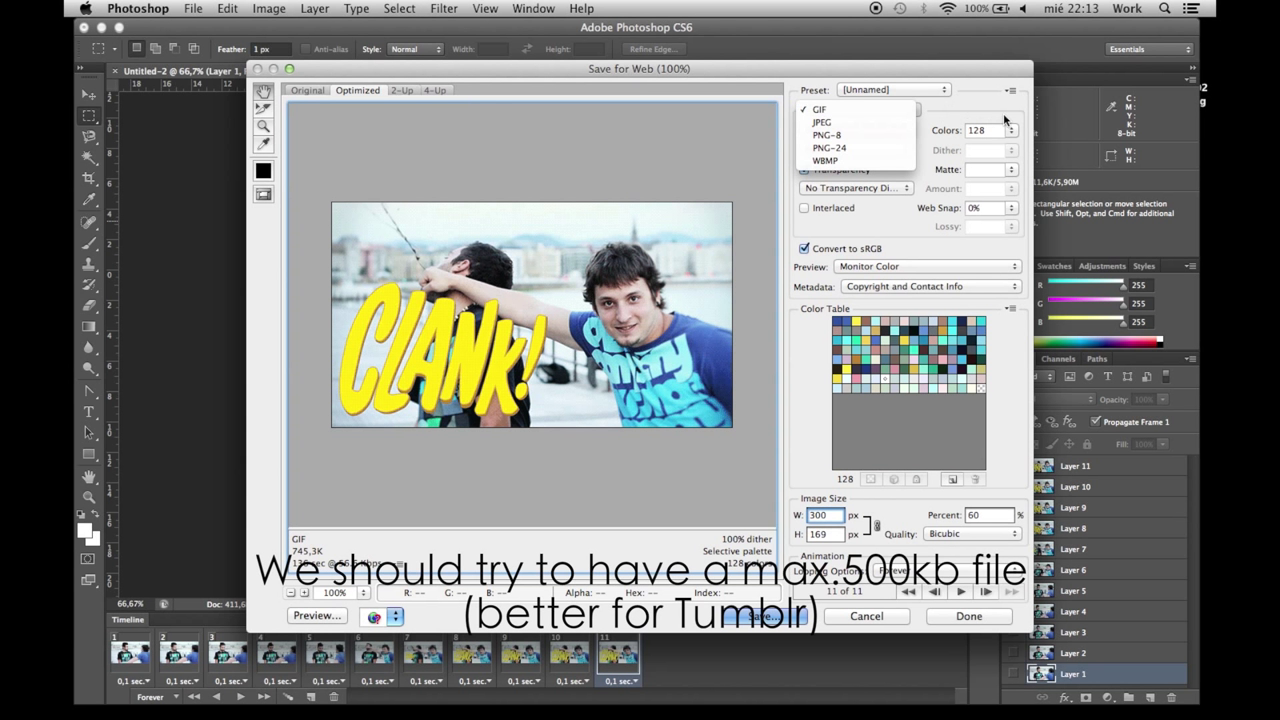
left_click(1008, 129)
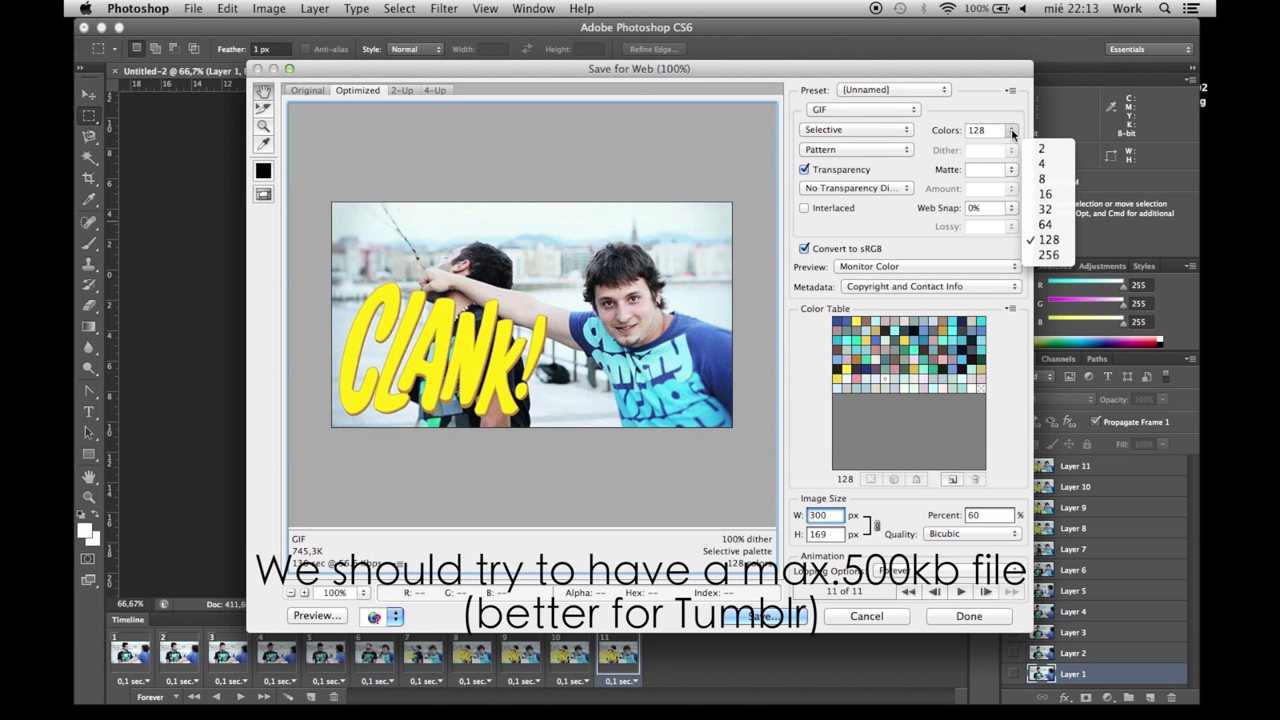
left_click(1045, 224)
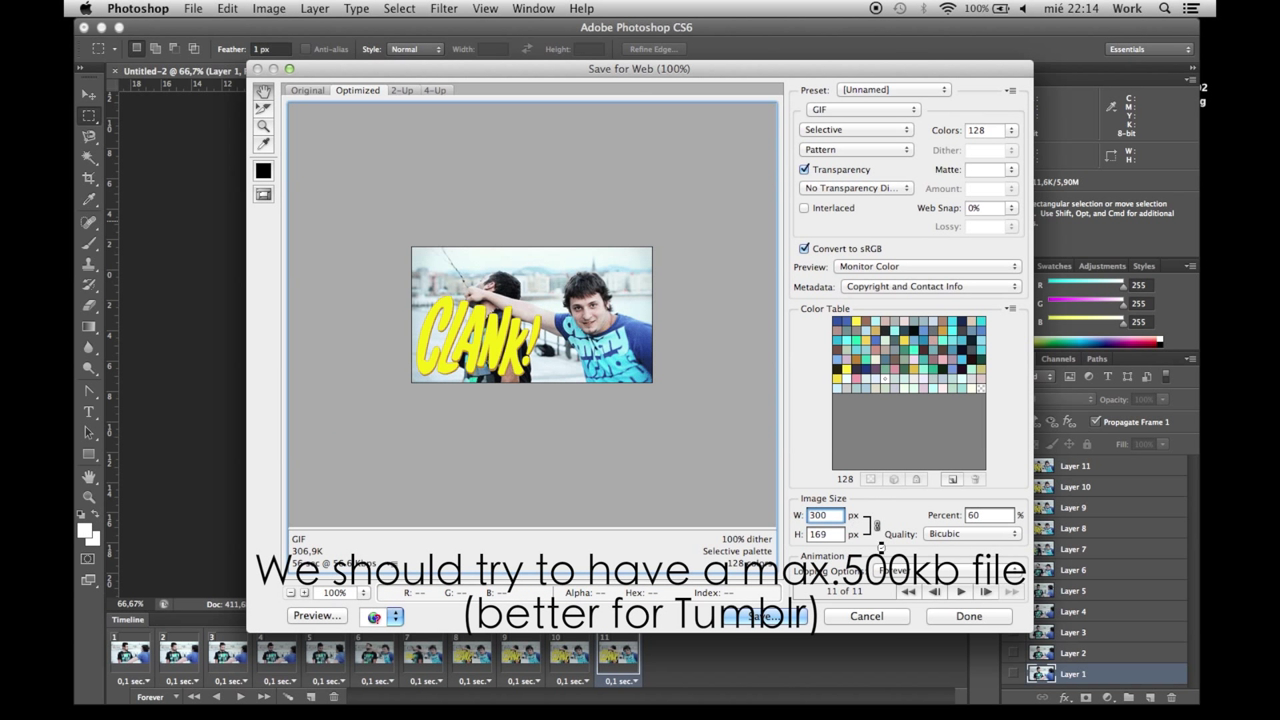
double_click(816, 515)
type("400")
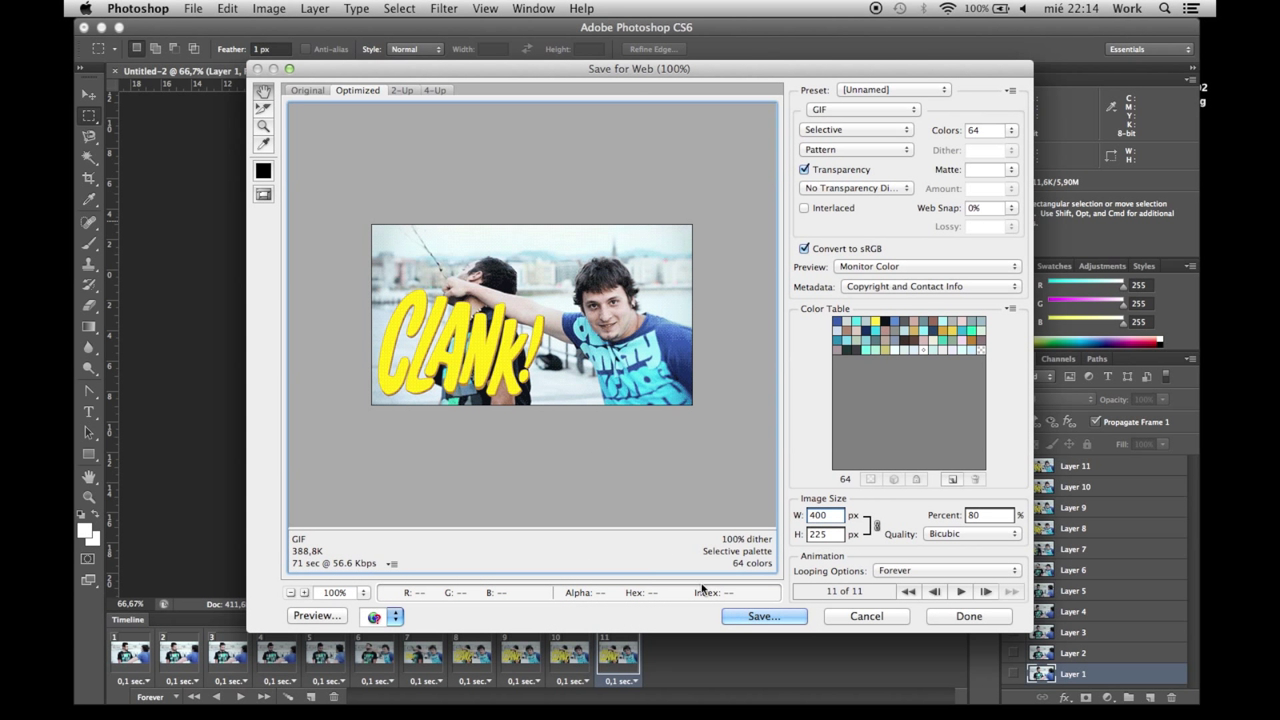
- Preview the looping GIF in the export window, then proceed to saving it
left_click(960, 591)
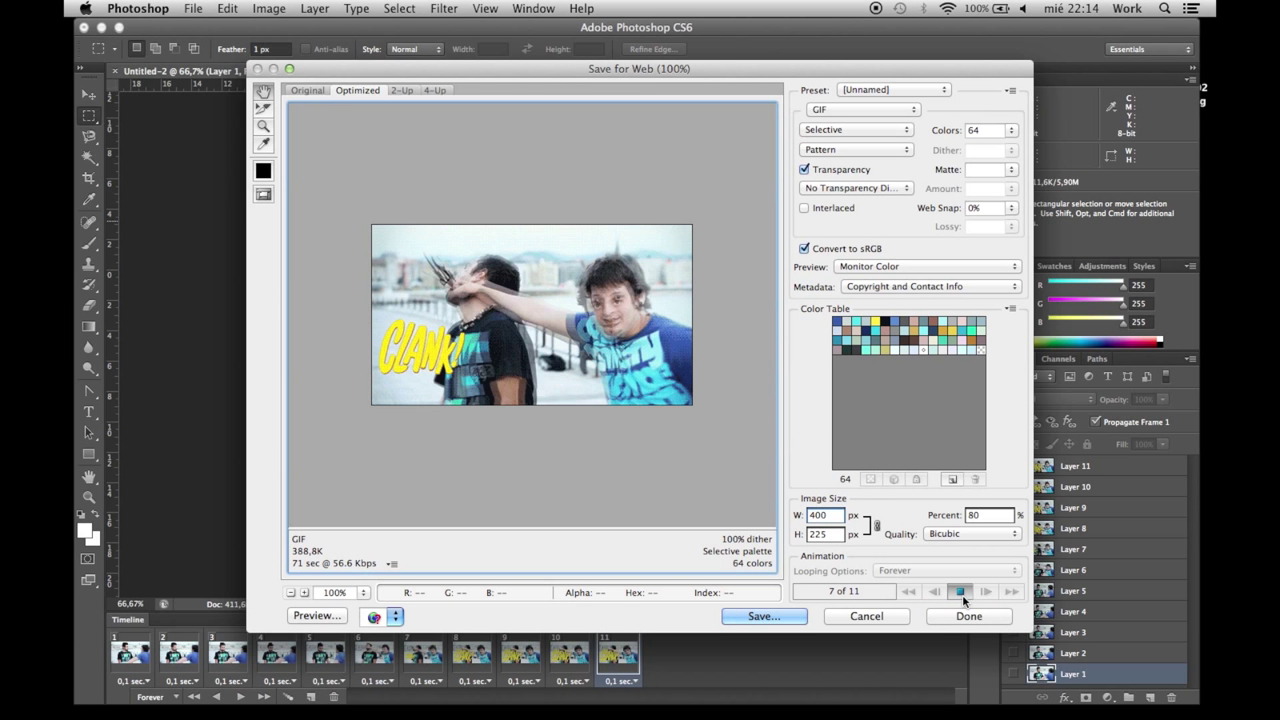
left_click(960, 592)
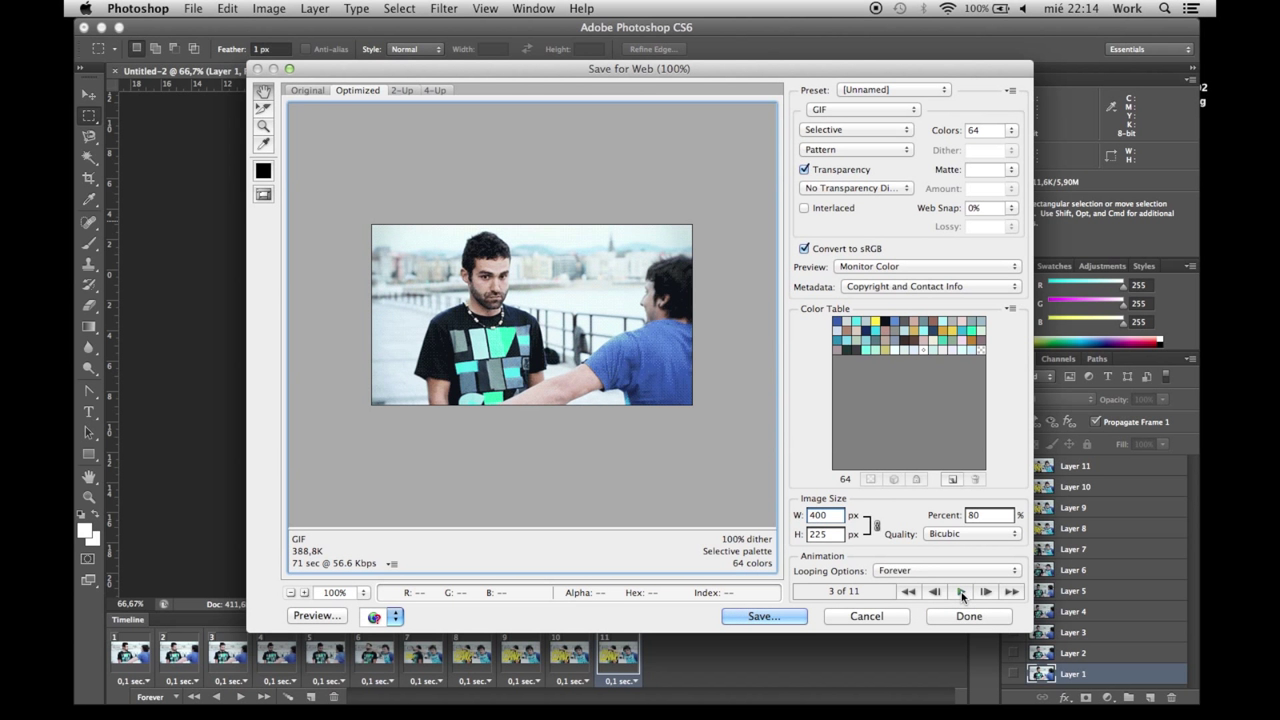
left_click(780, 619)
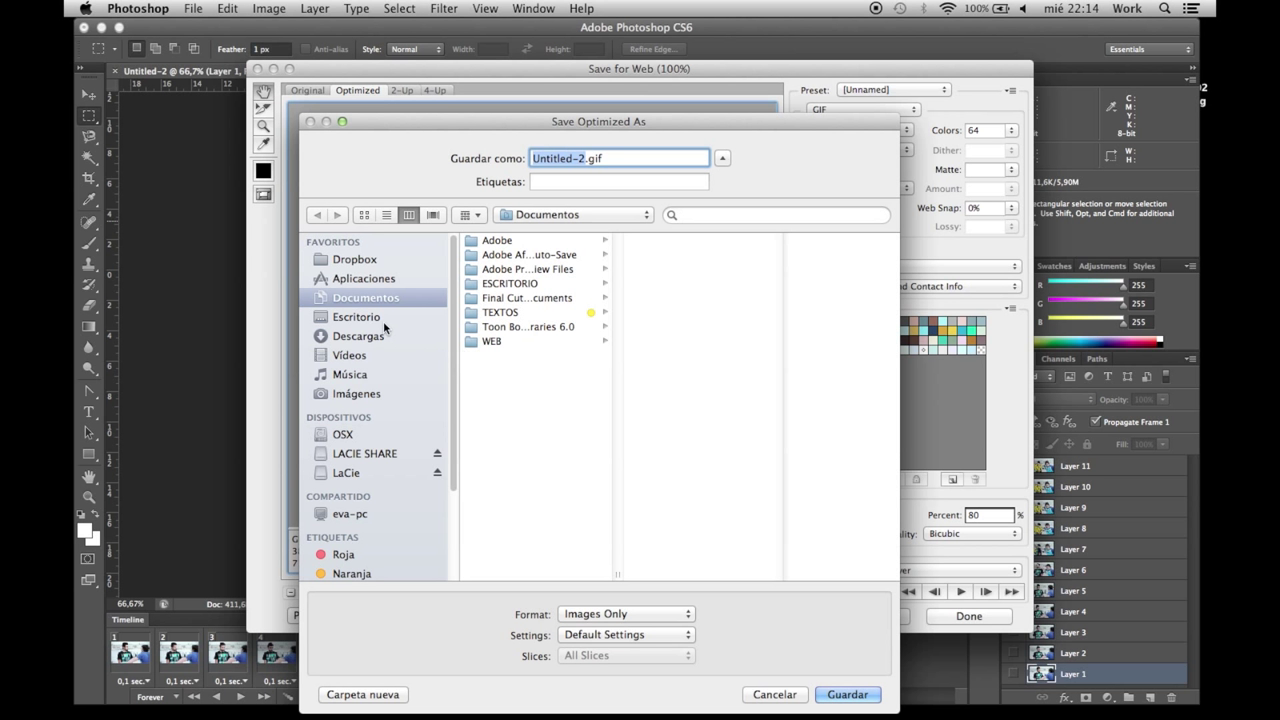
- Save the animation to the desktop (Escritorio) as Punch.gif
left_click(388, 316)
left_click_drag(586, 158, 532, 160)
type("Pu")
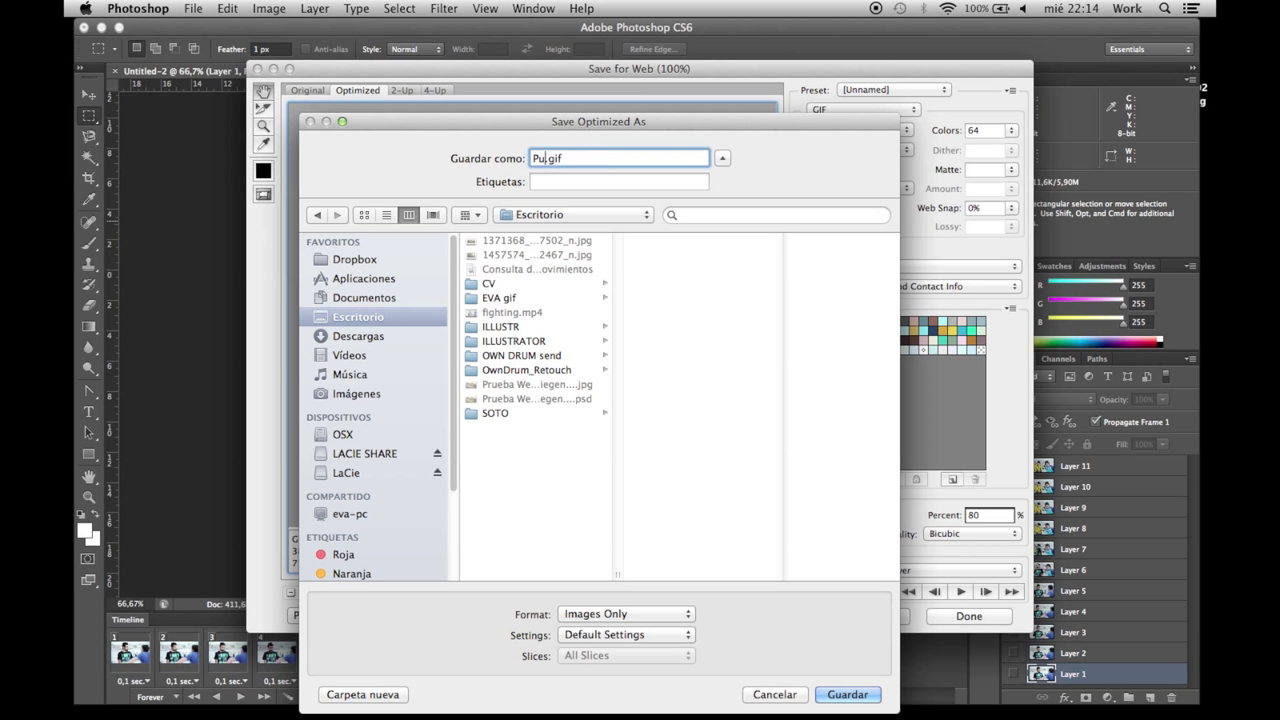
type("nch")
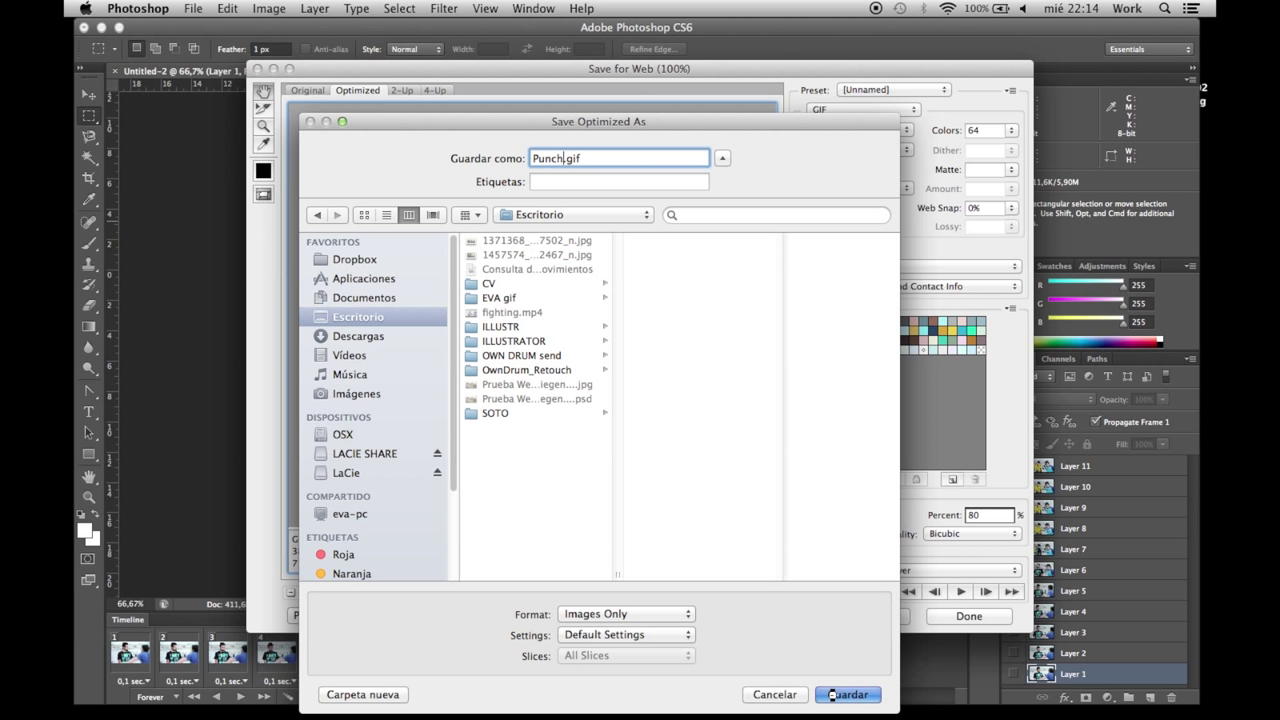
left_click(831, 694)
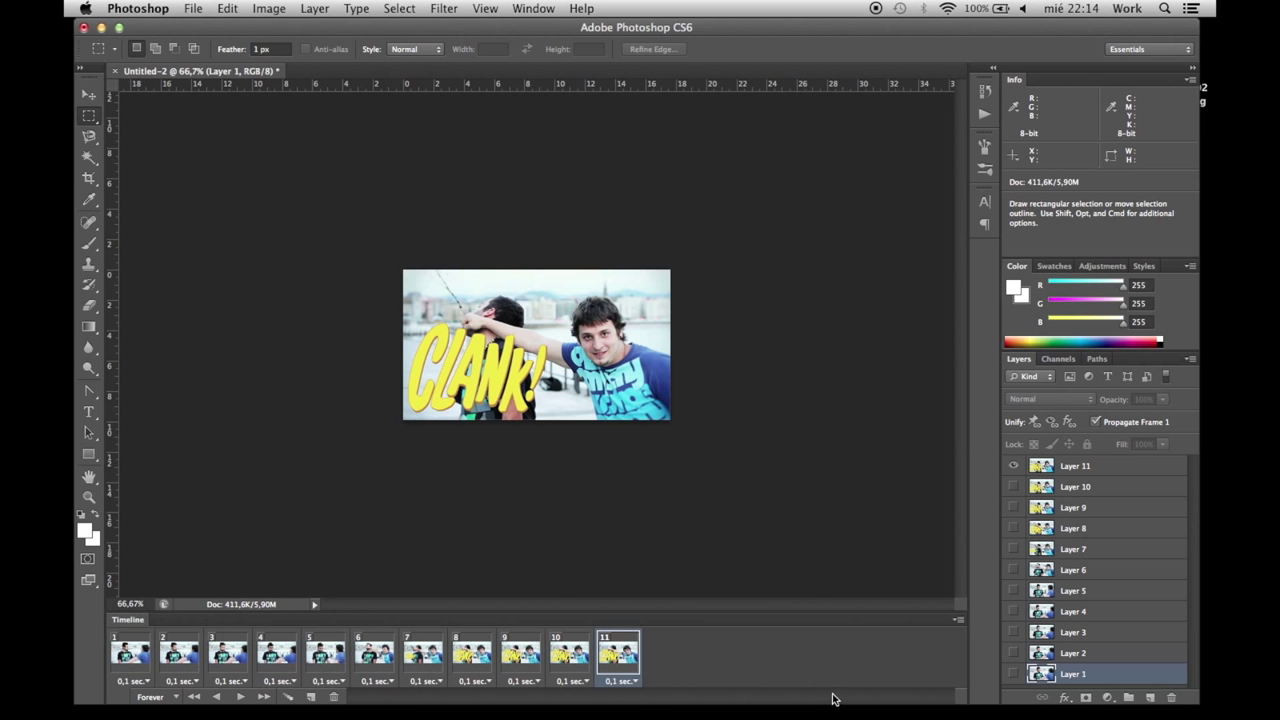
- Minimize Photoshop and open Punch.gif from the desktop in Firefox
left_click(101, 28)
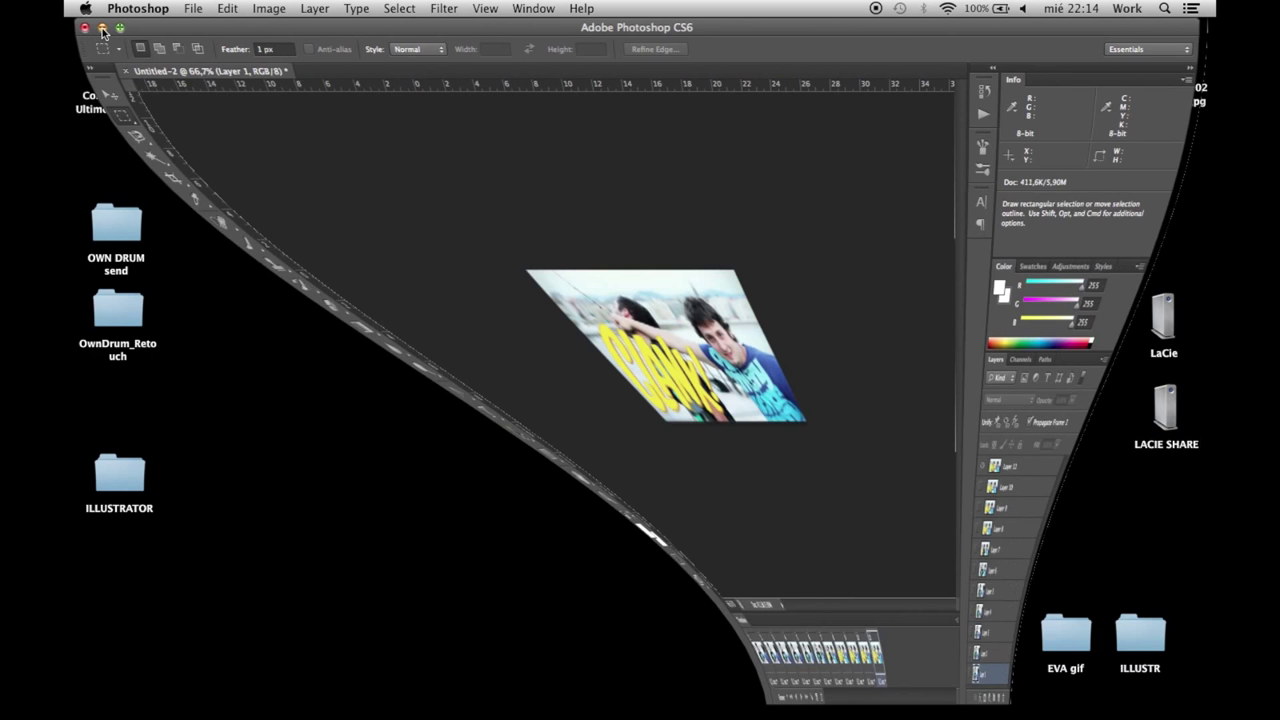
left_click_drag(1063, 168, 728, 322)
right_click(730, 333)
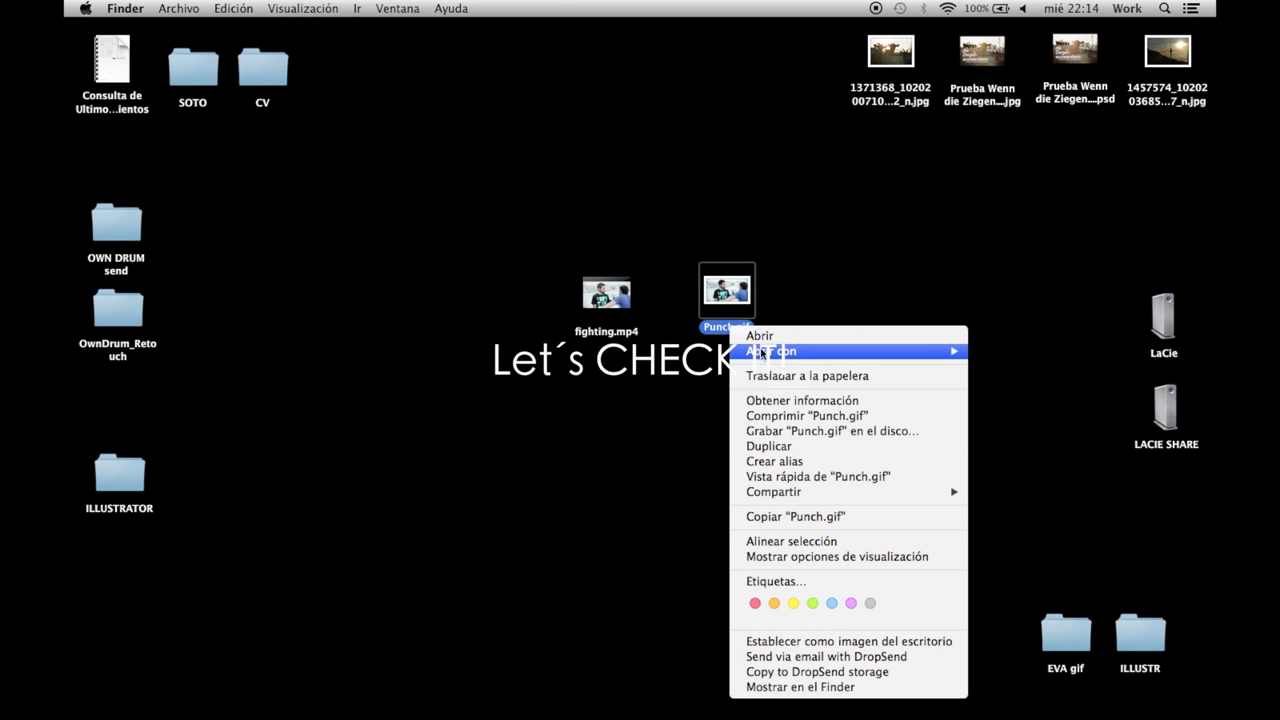
mouse_move(800, 351)
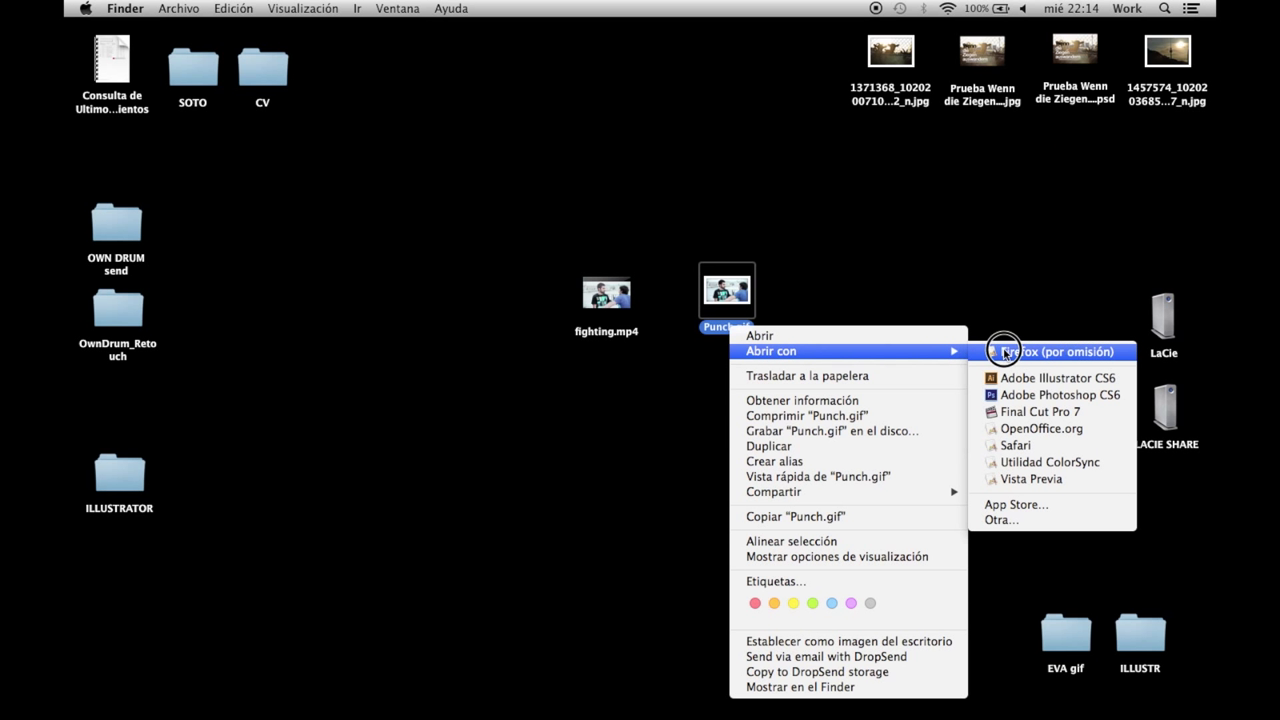
left_click(1003, 352)
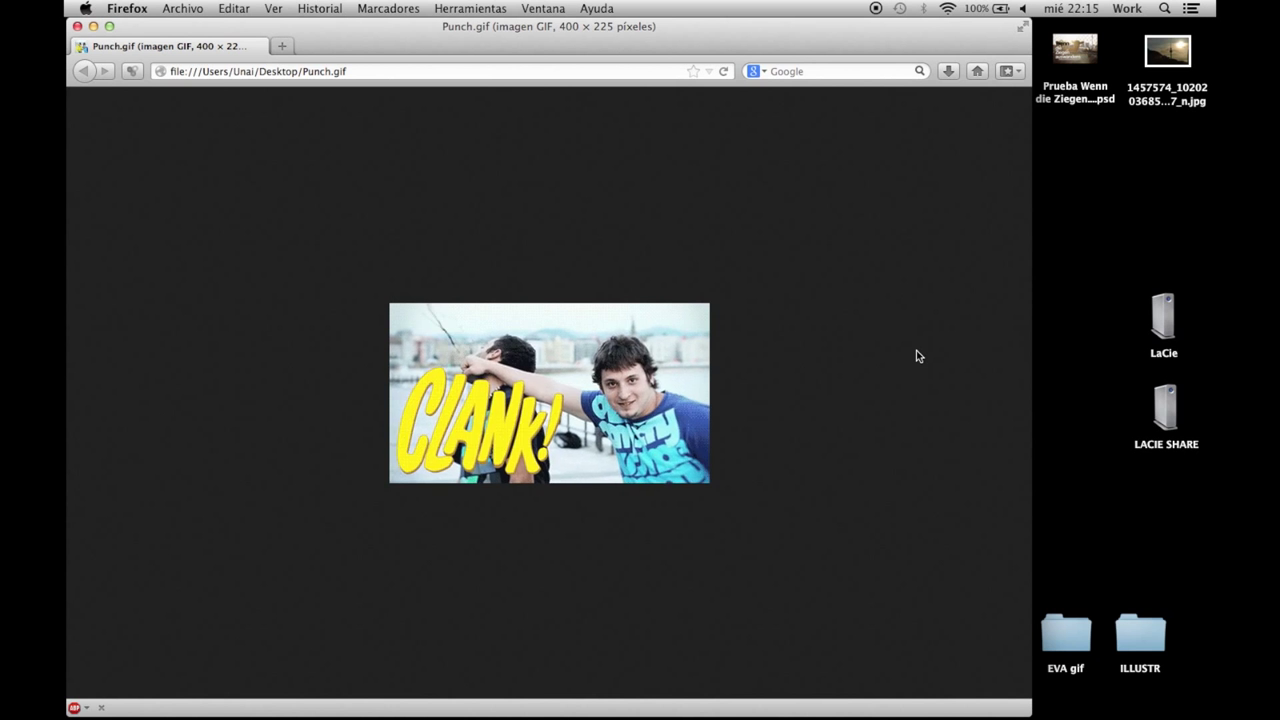